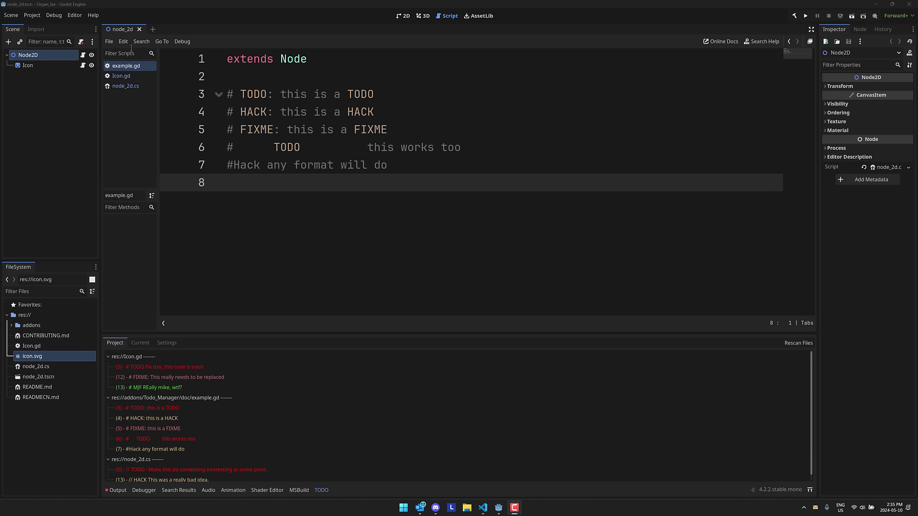
Visit the TODO and HACK lines in node_2d.cs and Icon.gd's MJF line, then switch to VS Code.
{"action": "left_click", "coordinate": [150, 462]}
{"action": "left_click", "coordinate": [153, 472]}
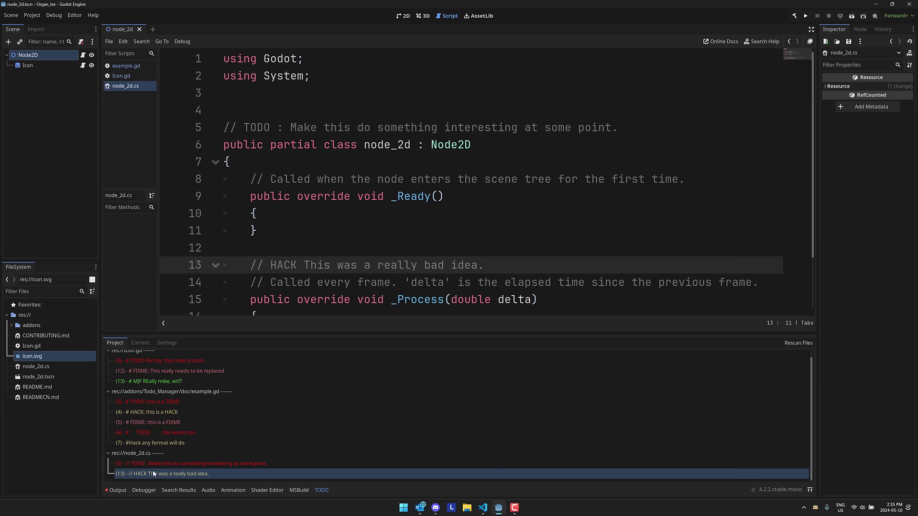
{"action": "left_click", "coordinate": [157, 381]}
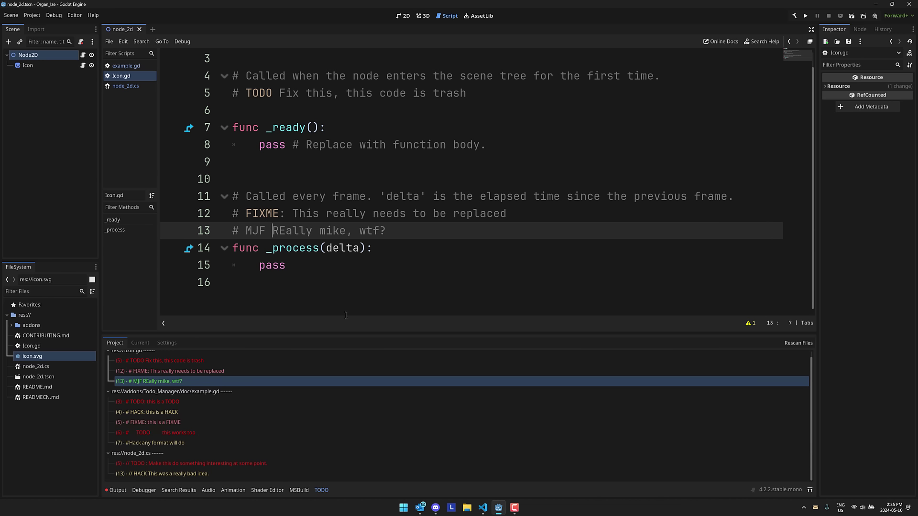
{"action": "left_click", "coordinate": [482, 508]}
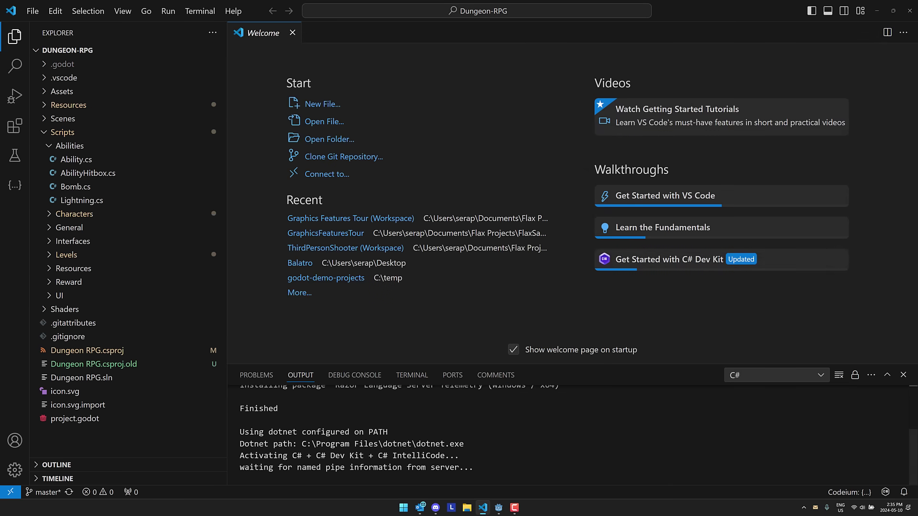
Open Ability.cs, AbilityHitbox.cs and Bomb.cs, then close every tab except Bomb.cs.
{"action": "double_click", "coordinate": [71, 160]}
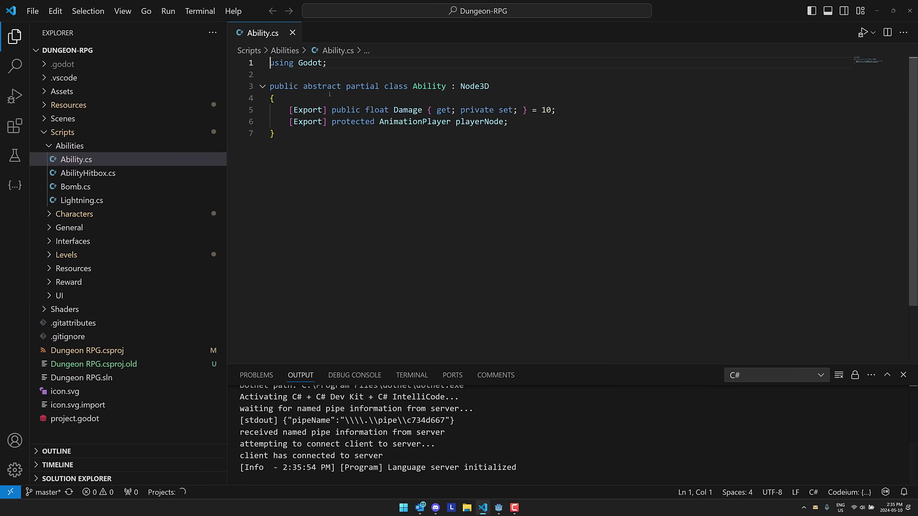
{"action": "double_click", "coordinate": [92, 174]}
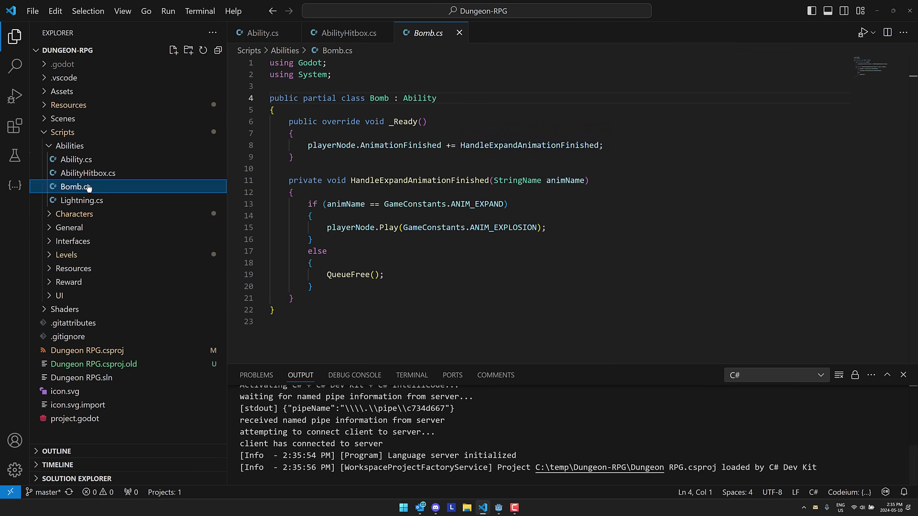
{"action": "left_click", "coordinate": [385, 33]}
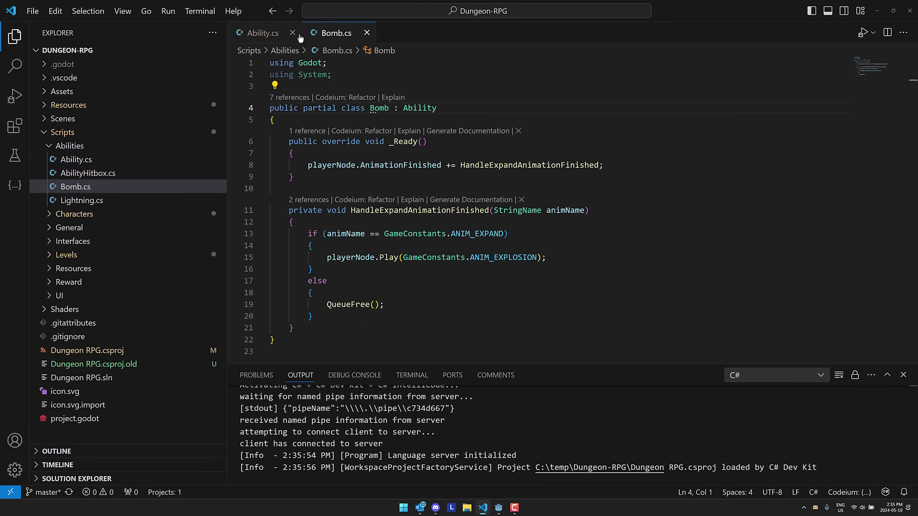
{"action": "left_click", "coordinate": [291, 33]}
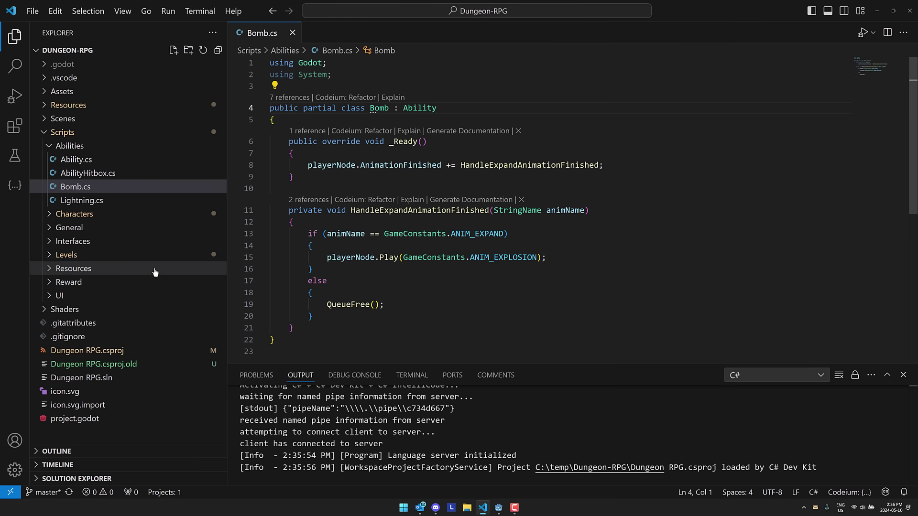
Install TODO Highlight from the 'todo' search results, view its v2 page, and return to Bomb.cs.
{"action": "left_click", "coordinate": [15, 126]}
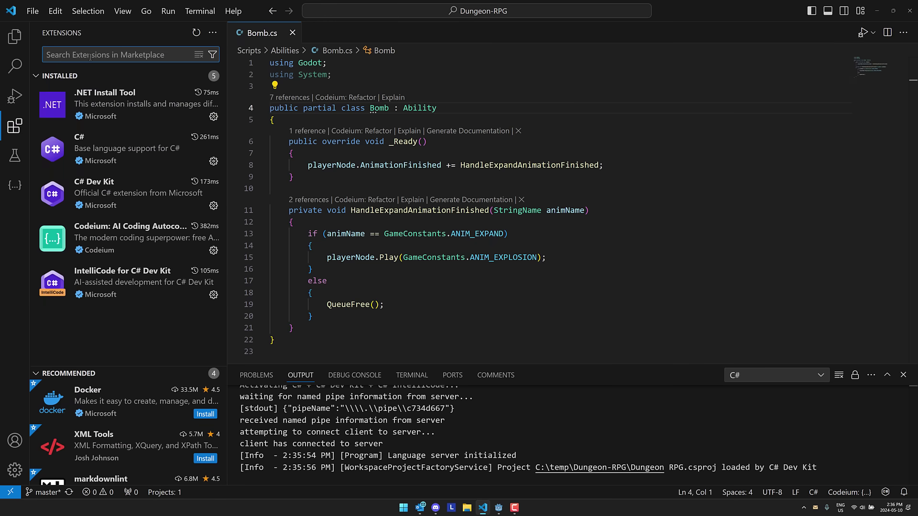
{"action": "type", "text": "todo"}
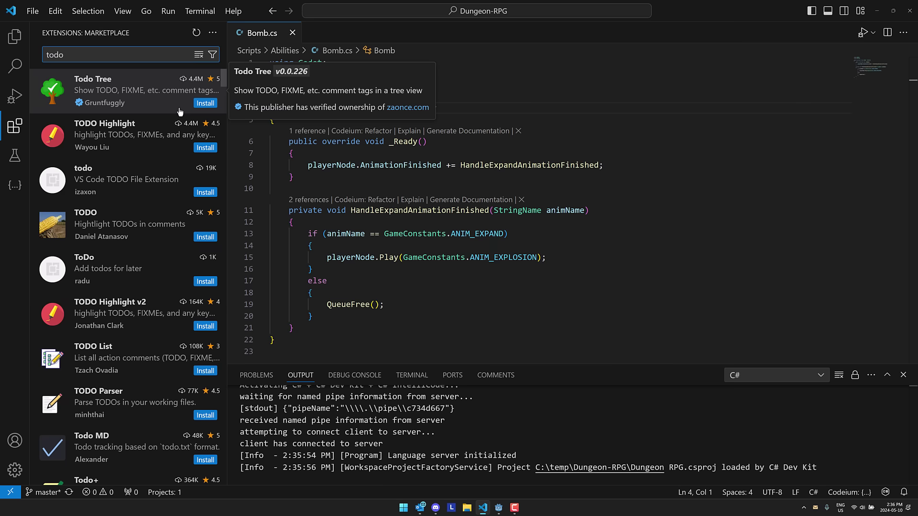
{"action": "left_click", "coordinate": [204, 148]}
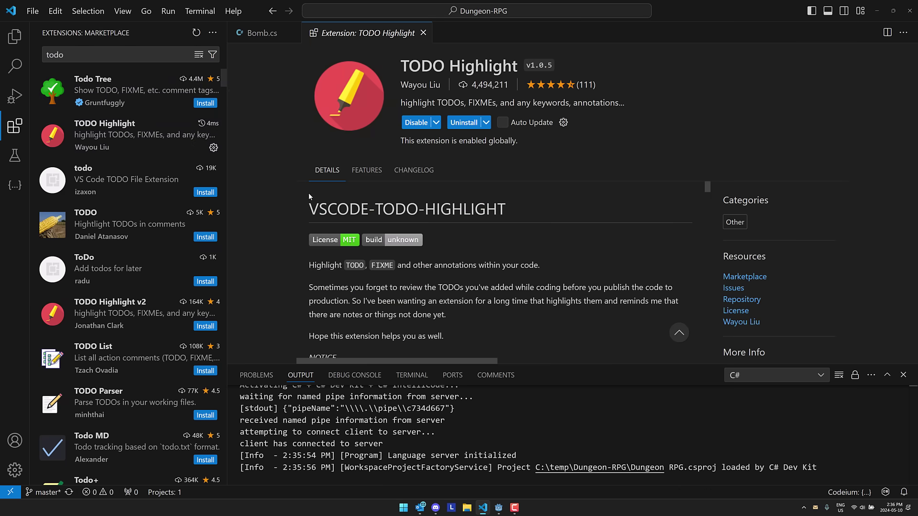
{"action": "left_click", "coordinate": [123, 313]}
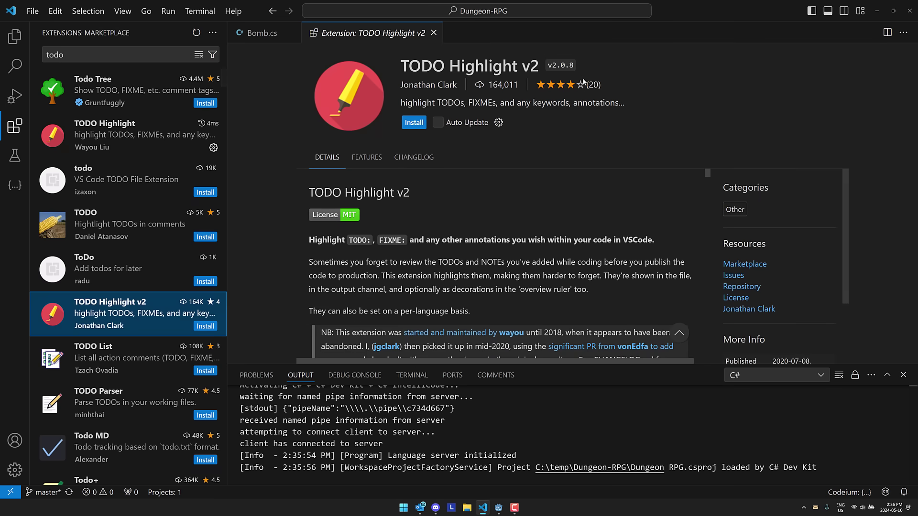
{"action": "left_click", "coordinate": [114, 131]}
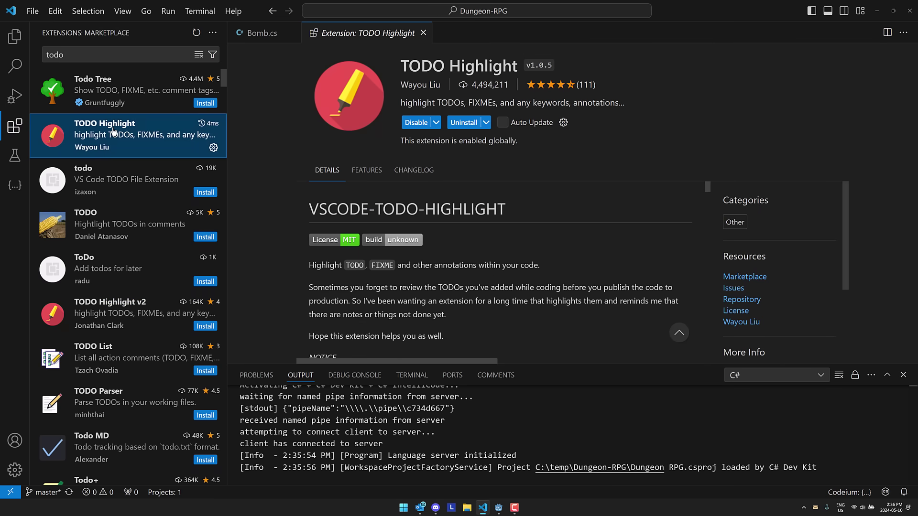
{"action": "mouse_move", "coordinate": [115, 135]}
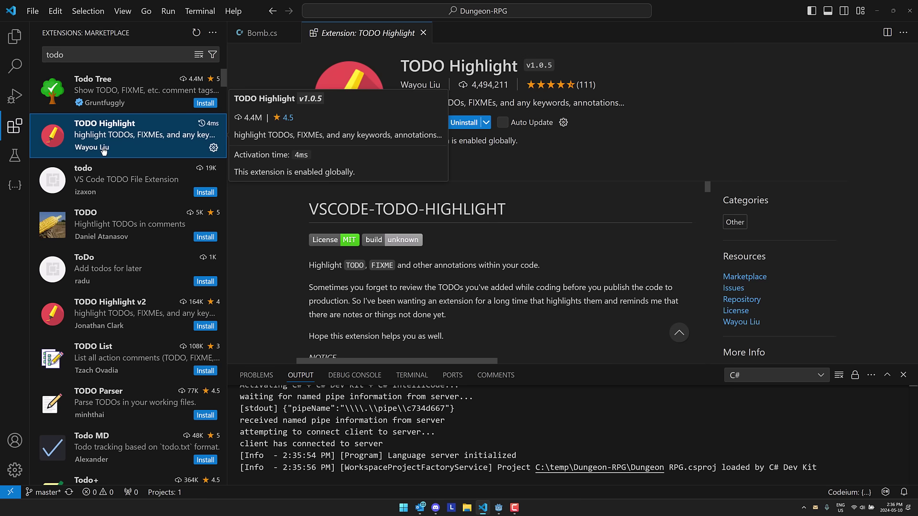
{"action": "left_click", "coordinate": [258, 34]}
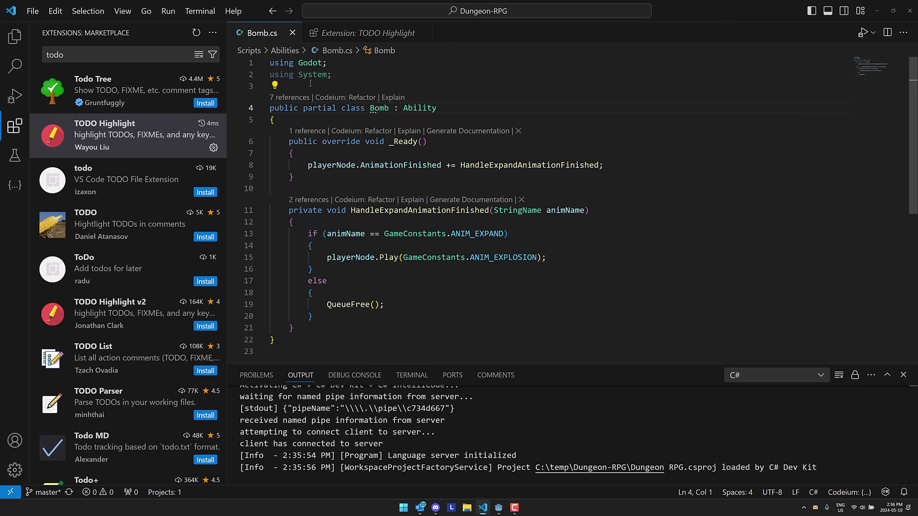
Insert '//TODO:' and '//FIXME: My comment here' comment lines above the Bomb class.
{"action": "left_click", "coordinate": [310, 86]}
{"action": "key", "text": "Return"}
{"action": "type", "text": "//"}
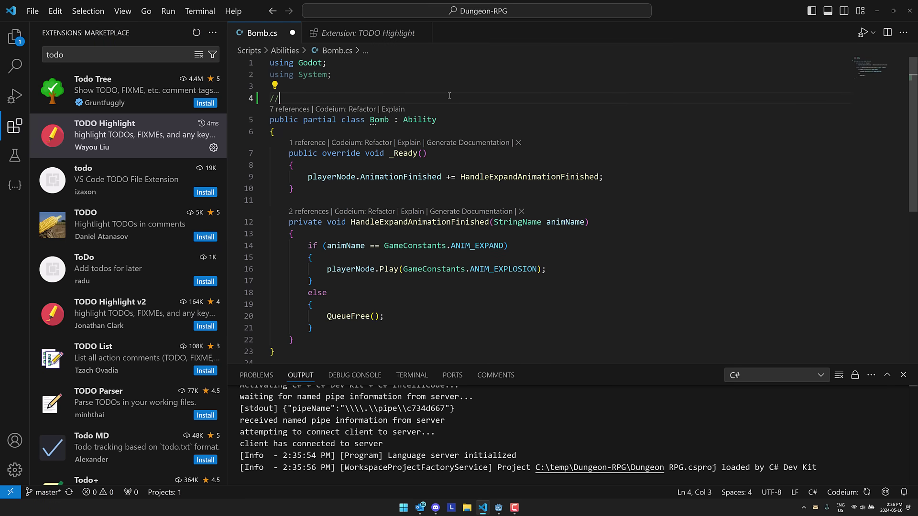
{"action": "type", "text": "TODO"}
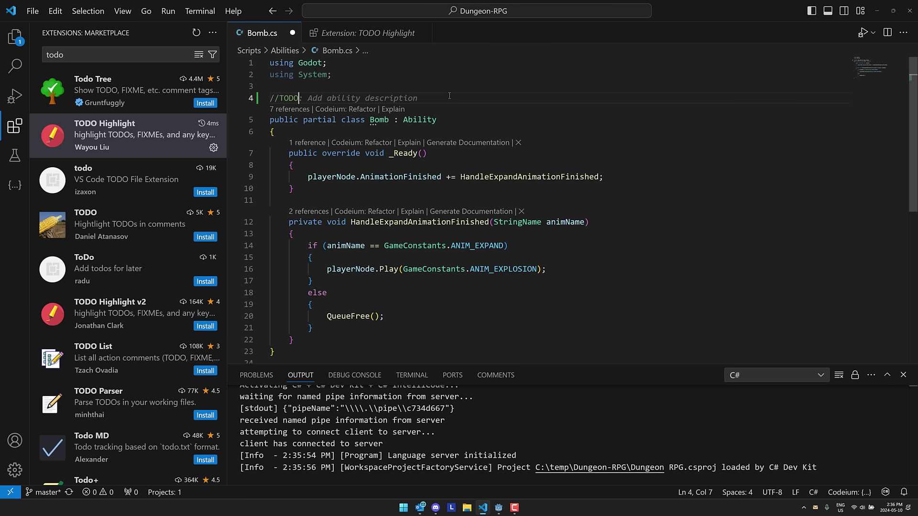
{"action": "type", "text": ":"}
{"action": "key", "text": "Return"}
{"action": "type", "text": "//FIXME"}
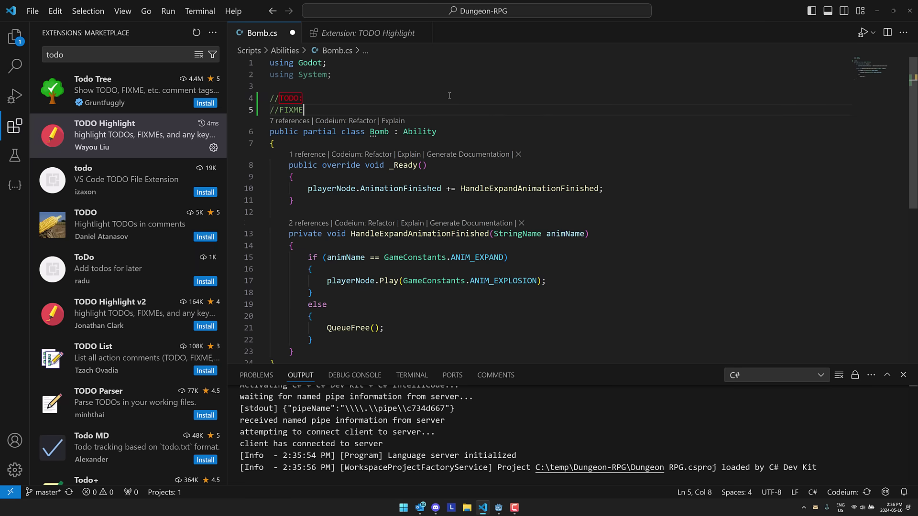
{"action": "type", "text": ":"}
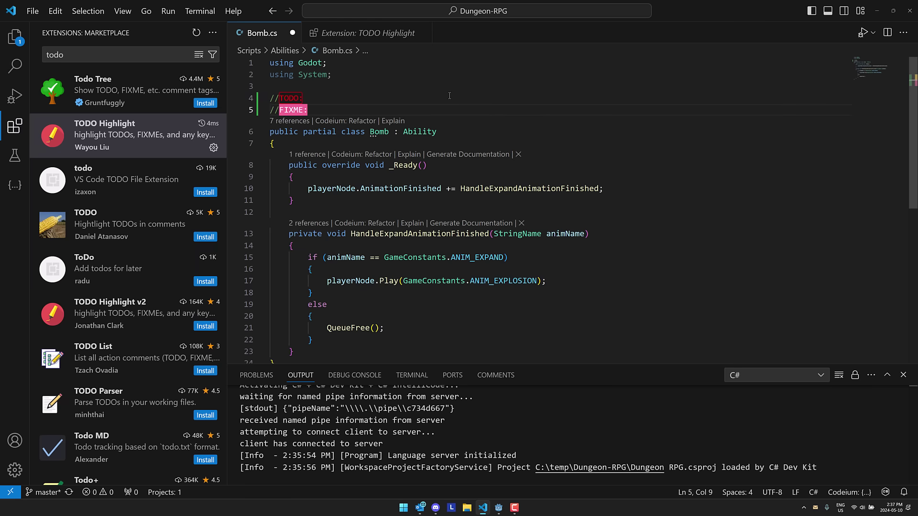
{"action": "type", "text": "My comment here"}
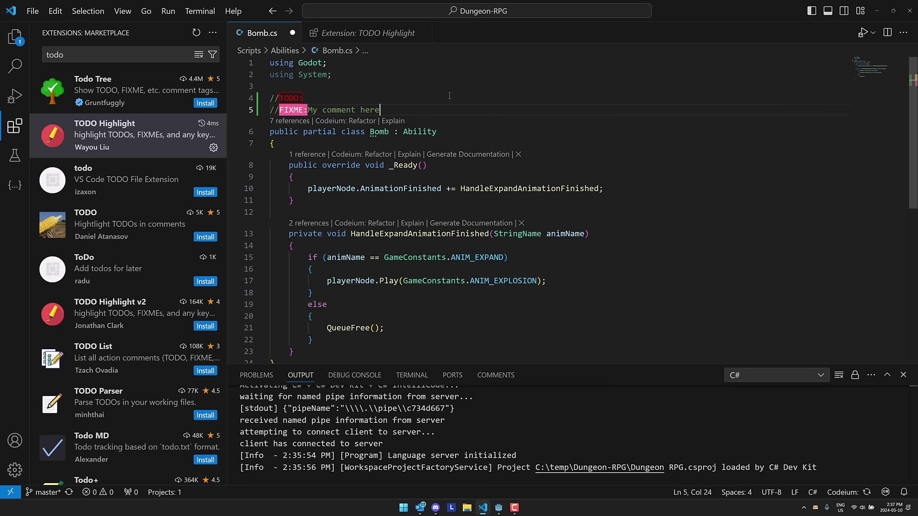
{"action": "key", "text": "Left"}
{"action": "key", "text": "Left"}
{"action": "key", "text": "Left"}
{"action": "key", "text": "Left"}
{"action": "key", "text": "Left"}
{"action": "key", "text": "Left"}
{"action": "key", "text": "Left"}
{"action": "key", "text": "Left"}
{"action": "key", "text": "Left"}
{"action": "key", "text": "Left"}
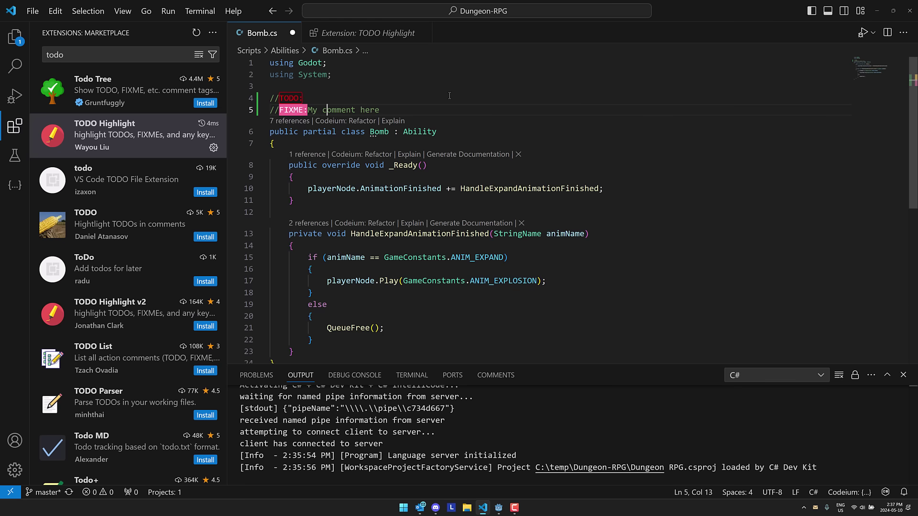
{"action": "key", "text": "Left"}
{"action": "key", "text": "Left"}
{"action": "key", "text": "Left"}
{"action": "key", "text": "Up"}
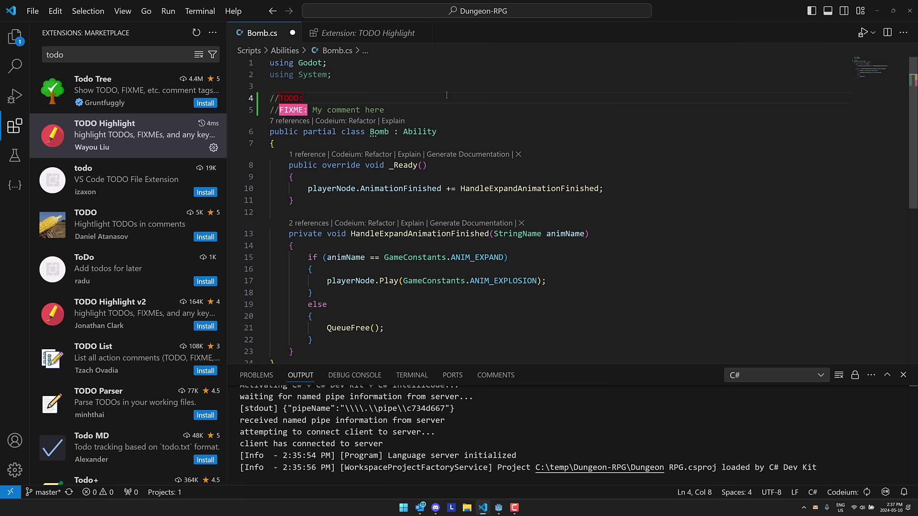
Check the TODO Highlight details page, then put focus back in the Bomb.cs code.
{"action": "left_click", "coordinate": [371, 32]}
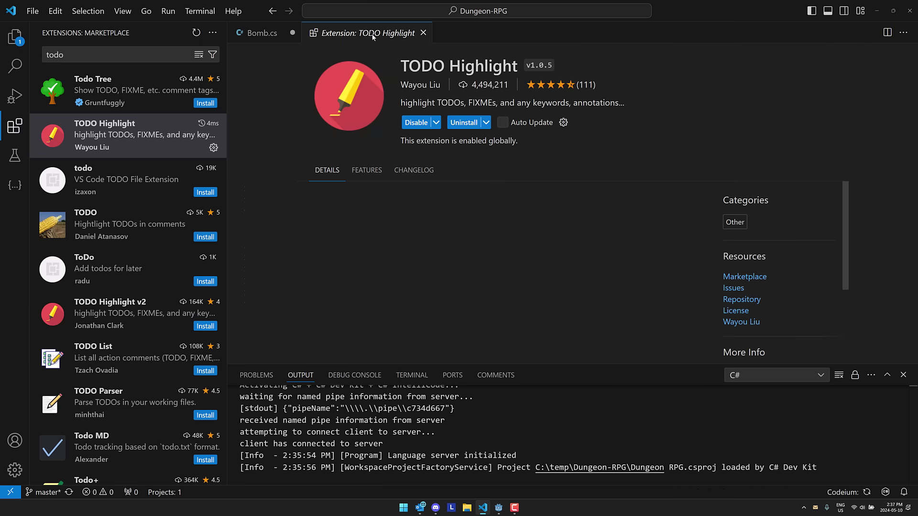
{"action": "scroll", "coordinate": [464, 222], "scroll_direction": "down", "scroll_amount": 1}
{"action": "scroll", "coordinate": [468, 233], "scroll_direction": "down", "scroll_amount": 2}
{"action": "scroll", "coordinate": [472, 248], "scroll_direction": "down", "scroll_amount": 2}
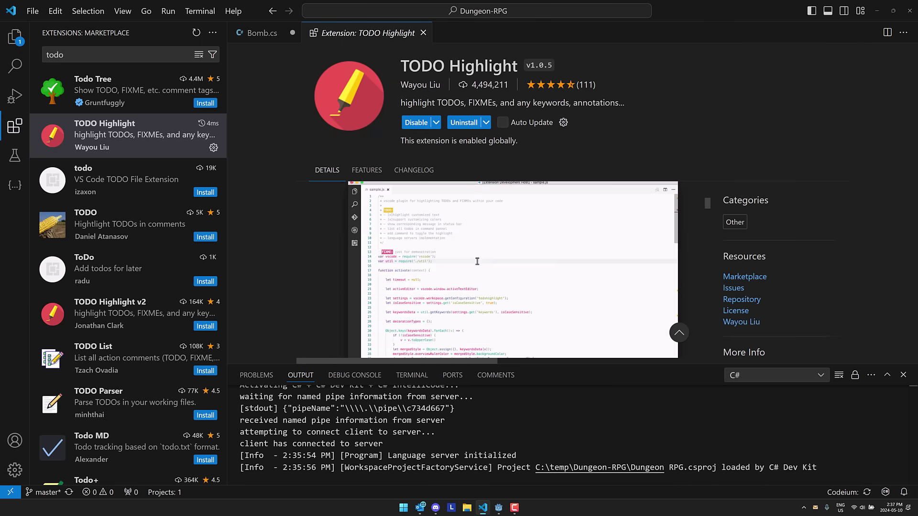
{"action": "scroll", "coordinate": [477, 261], "scroll_direction": "down", "scroll_amount": 2}
{"action": "scroll", "coordinate": [478, 261], "scroll_direction": "down", "scroll_amount": 4}
{"action": "scroll", "coordinate": [477, 261], "scroll_direction": "down", "scroll_amount": 3}
{"action": "scroll", "coordinate": [477, 261], "scroll_direction": "up", "scroll_amount": 2}
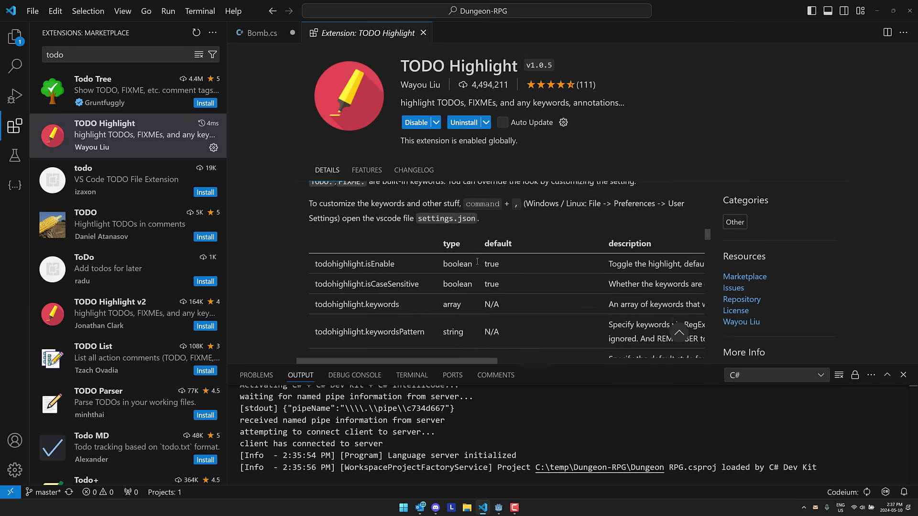
{"action": "scroll", "coordinate": [477, 262], "scroll_direction": "up", "scroll_amount": 2}
{"action": "scroll", "coordinate": [359, 249], "scroll_direction": "down", "scroll_amount": 2}
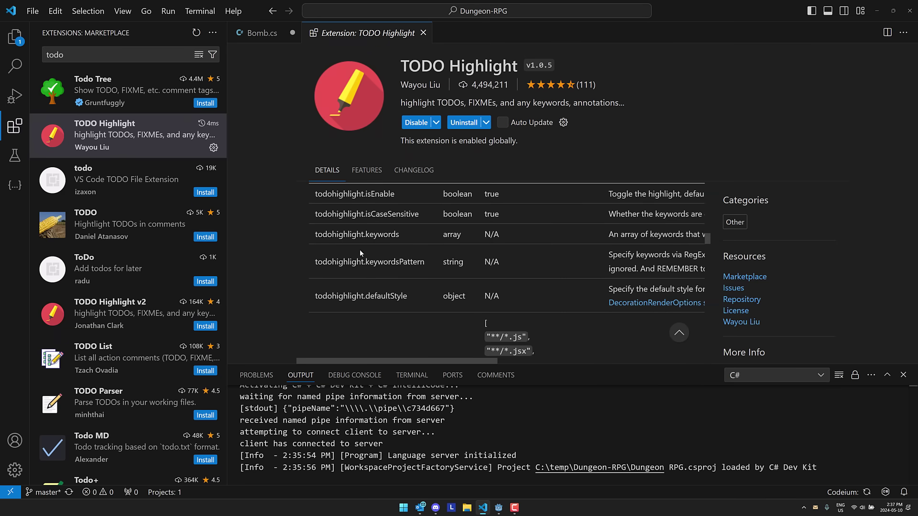
{"action": "scroll", "coordinate": [359, 250], "scroll_direction": "down", "scroll_amount": 3}
{"action": "scroll", "coordinate": [359, 250], "scroll_direction": "down", "scroll_amount": 2}
{"action": "scroll", "coordinate": [360, 249], "scroll_direction": "down", "scroll_amount": 2}
{"action": "scroll", "coordinate": [361, 252], "scroll_direction": "down", "scroll_amount": 3}
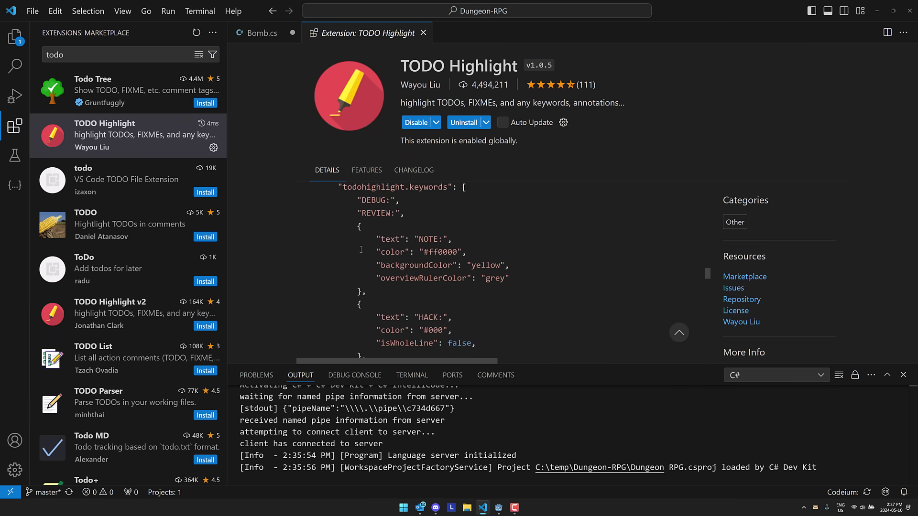
{"action": "scroll", "coordinate": [369, 255], "scroll_direction": "down", "scroll_amount": 2}
{"action": "scroll", "coordinate": [381, 261], "scroll_direction": "up", "scroll_amount": 3}
{"action": "scroll", "coordinate": [388, 264], "scroll_direction": "down", "scroll_amount": 1}
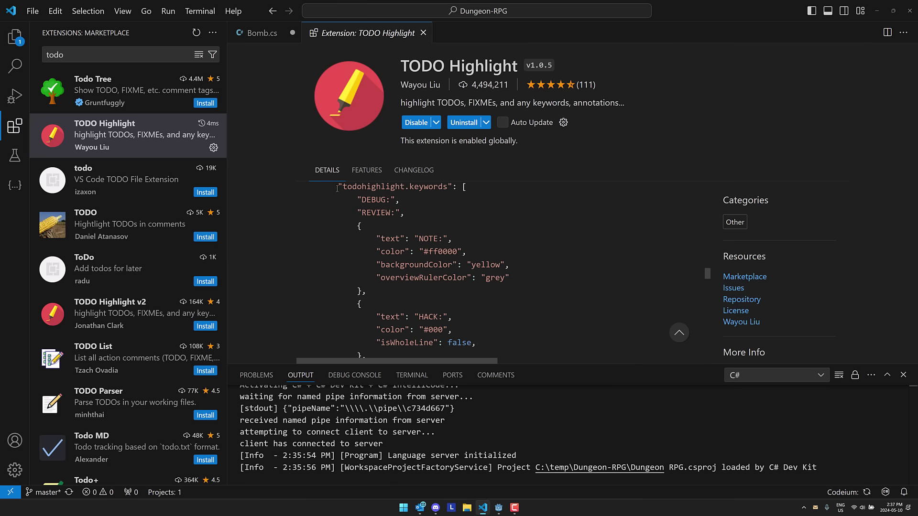
{"action": "mouse_move", "coordinate": [339, 188]}
{"action": "left_mouse_down"}
{"action": "mouse_move", "coordinate": [470, 189]}
{"action": "mouse_move", "coordinate": [433, 291]}
{"action": "left_mouse_up"}
{"action": "scroll", "coordinate": [470, 189], "scroll_direction": "down", "scroll_amount": 1}
{"action": "scroll", "coordinate": [469, 189], "scroll_direction": "down", "scroll_amount": 4}
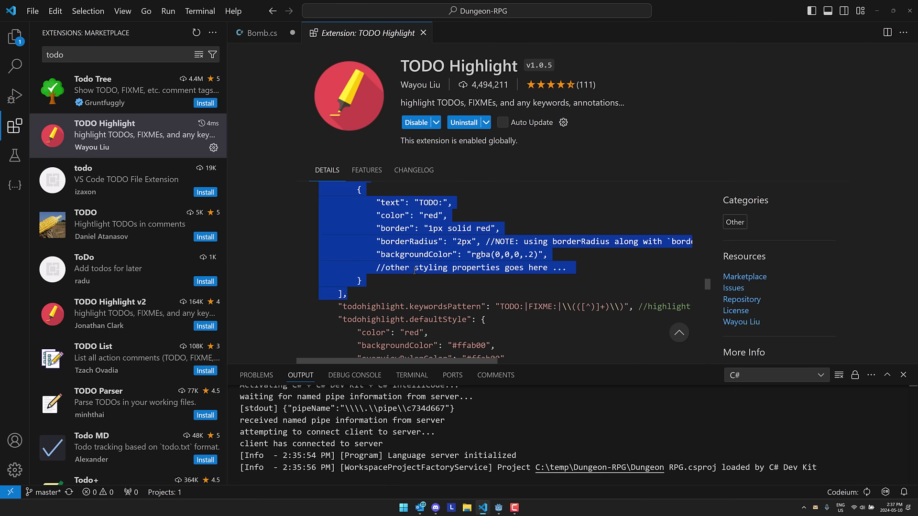
{"action": "left_click", "coordinate": [258, 34]}
{"action": "left_click", "coordinate": [608, 158]}
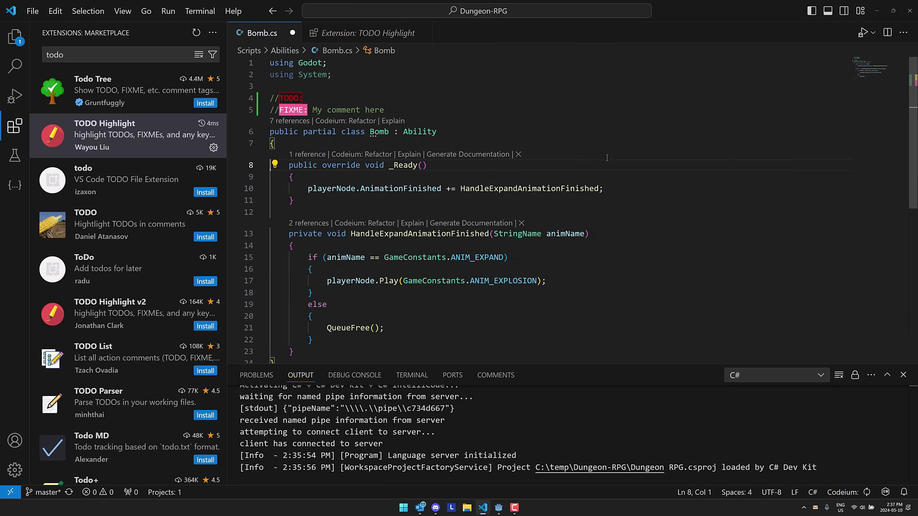
Open TODO Highlight's settings.json and save it with the MJF: keyword entry.
{"action": "key", "text": "ctrl+comma"}
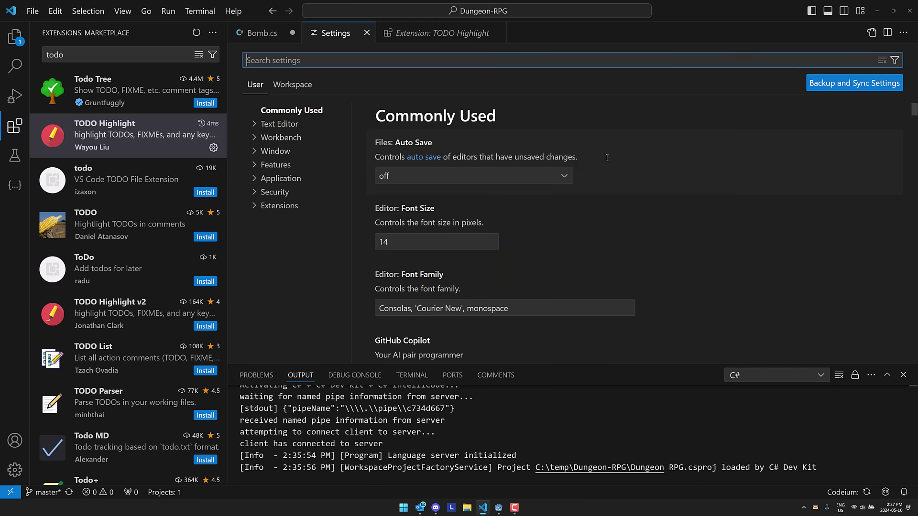
{"action": "left_click", "coordinate": [276, 206]}
{"action": "scroll", "coordinate": [291, 283], "scroll_direction": "down", "scroll_amount": 2}
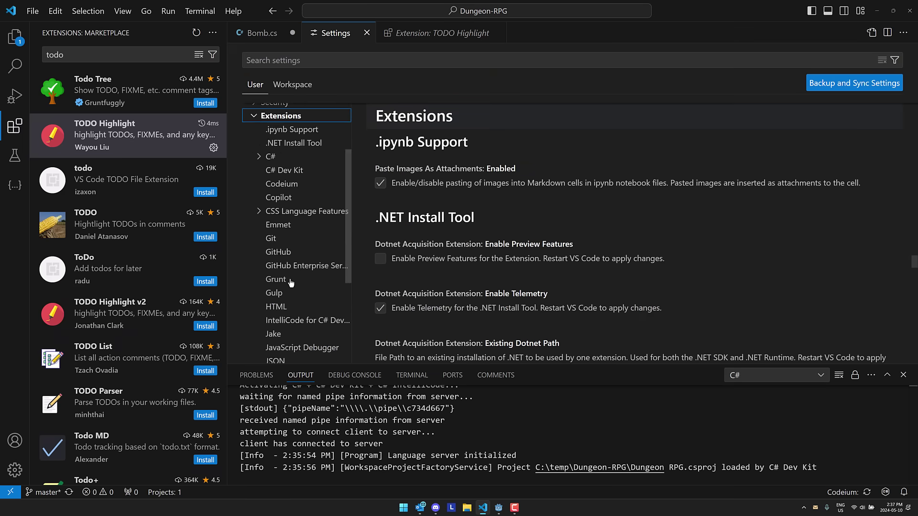
{"action": "scroll", "coordinate": [291, 283], "scroll_direction": "down", "scroll_amount": 3}
{"action": "left_click", "coordinate": [287, 345]}
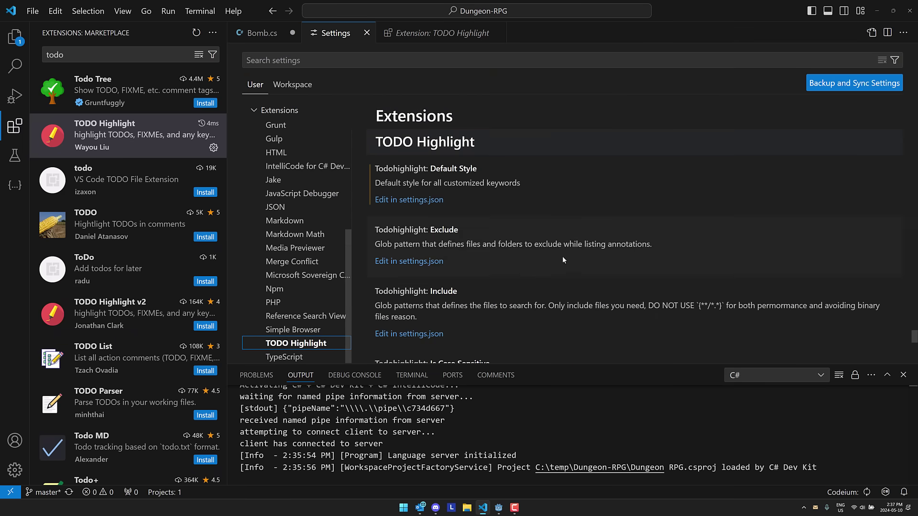
{"action": "left_click", "coordinate": [409, 199]}
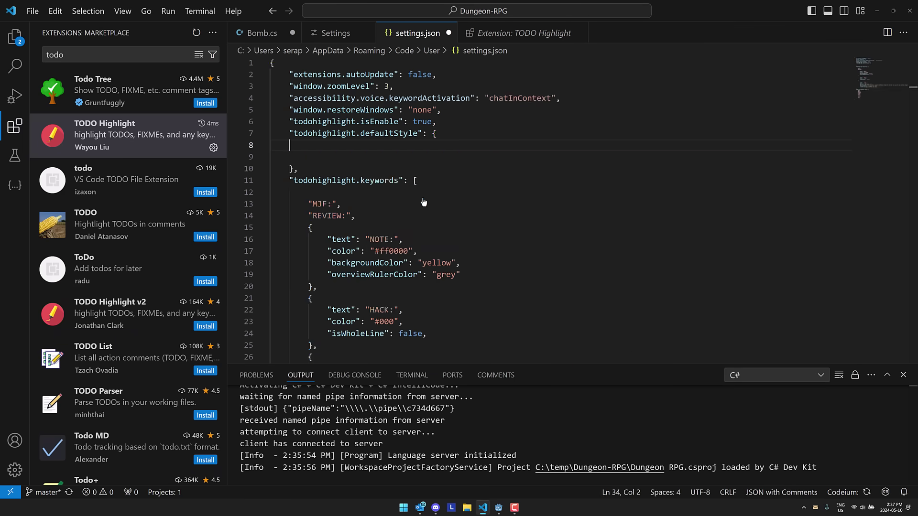
{"action": "left_click", "coordinate": [481, 277]}
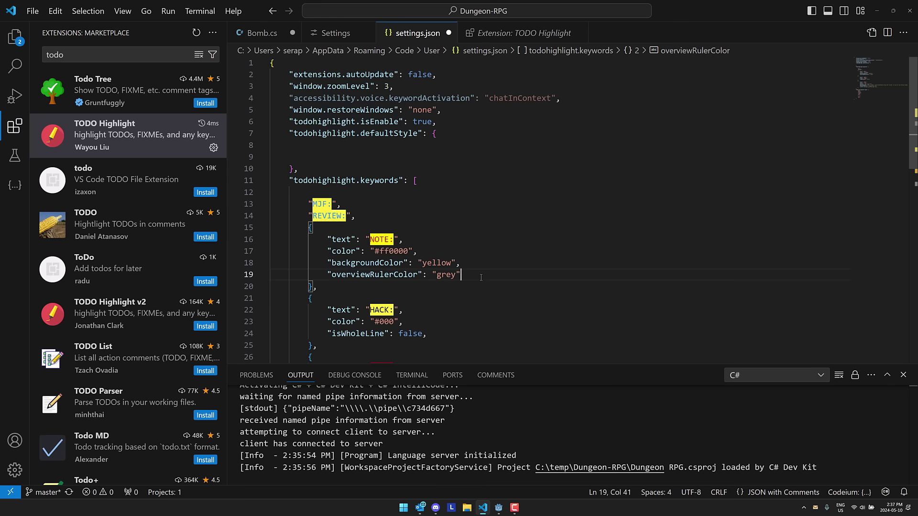
{"action": "scroll", "coordinate": [414, 198], "scroll_direction": "down", "scroll_amount": 2}
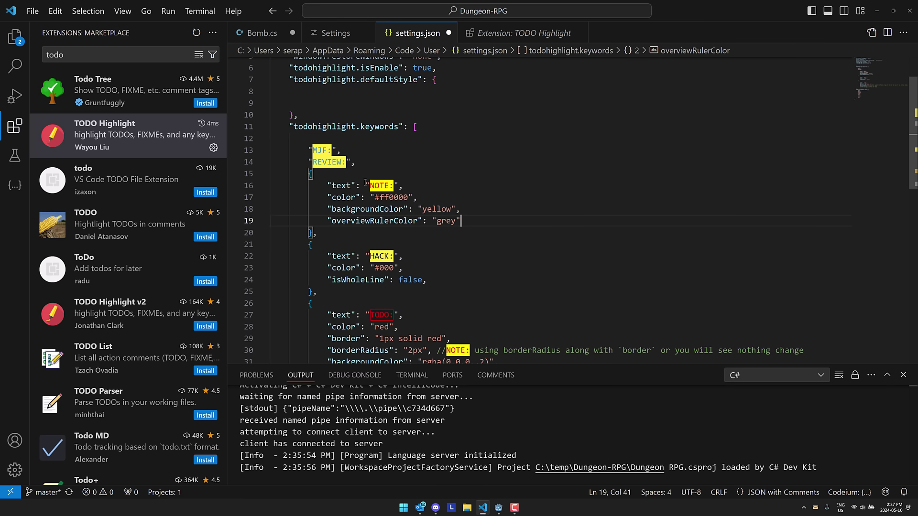
{"action": "left_click", "coordinate": [344, 152]}
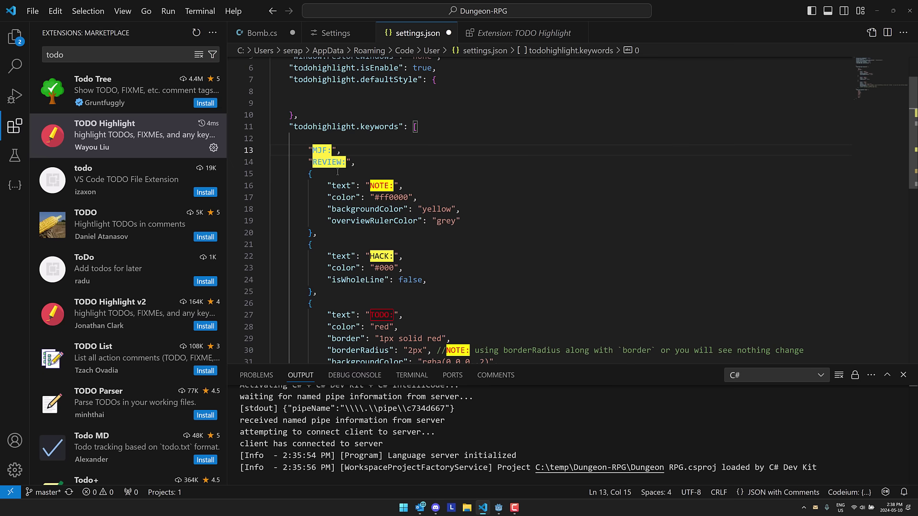
{"action": "key", "text": "Down"}
{"action": "key", "text": "End"}
{"action": "key", "text": "ctrl+s"}
Add a '//MJF:' comment line above the TODO comment in Bomb.cs.
{"action": "left_click", "coordinate": [260, 33]}
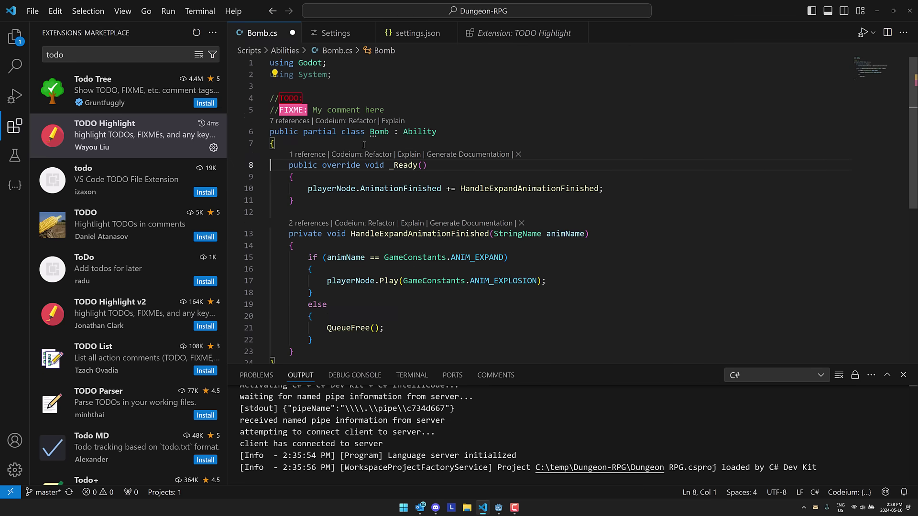
{"action": "left_click", "coordinate": [302, 88]}
{"action": "key", "text": "Return"}
{"action": "type", "text": "//M"}
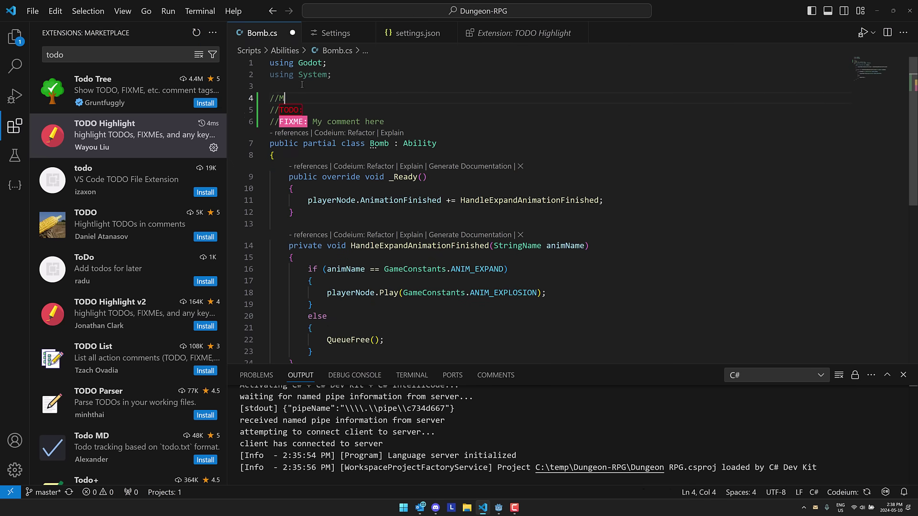
{"action": "type", "text": "JFIXME:"}
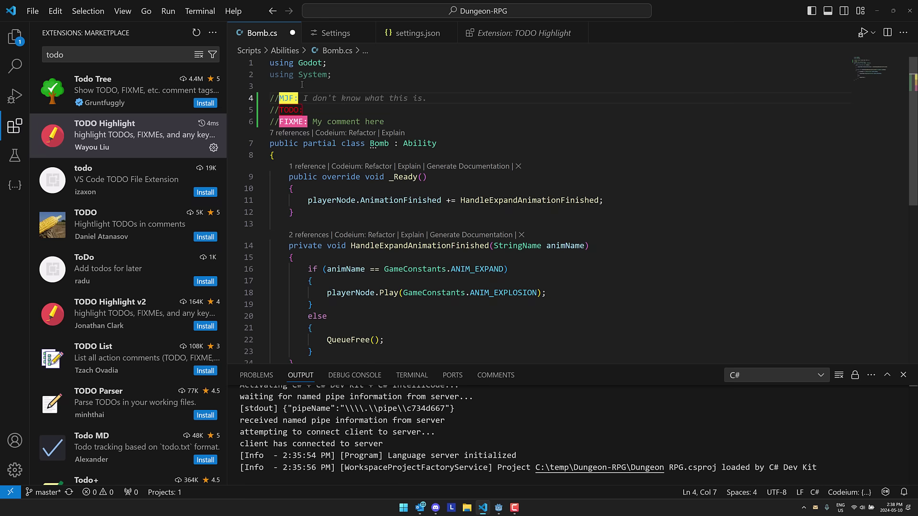
{"action": "key", "text": "Down"}
{"action": "key", "text": "Down"}
{"action": "key", "text": "Down"}
{"action": "key", "text": "Down"}
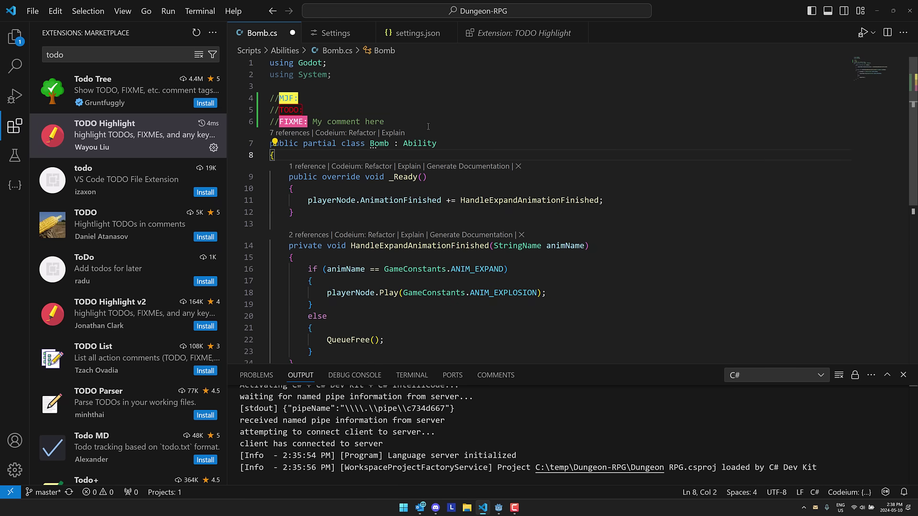
{"action": "left_click", "coordinate": [401, 34]}
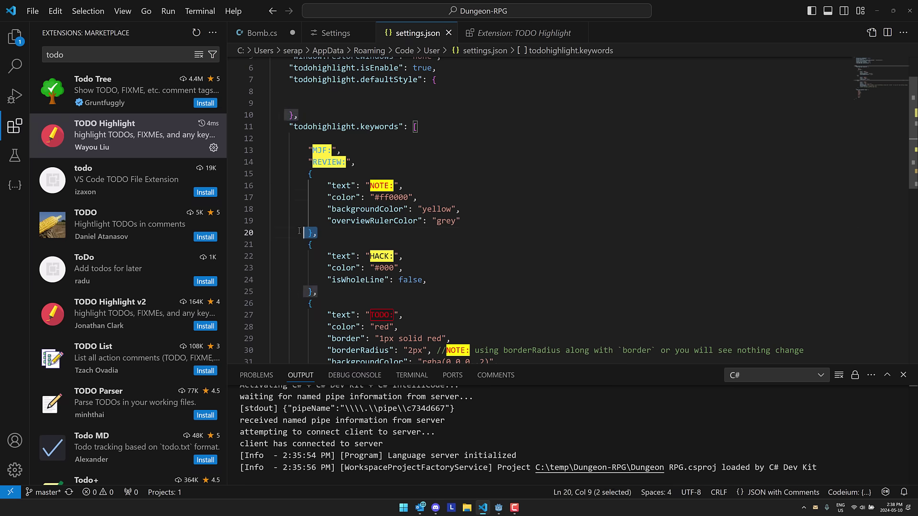
Duplicate the NOTE style block under the MJF: entry in settings.json and edit its red colour.
{"action": "left_click_drag", "start_coordinate": [316, 233], "coordinate": [279, 180]}
{"action": "key", "text": "ctrl+c"}
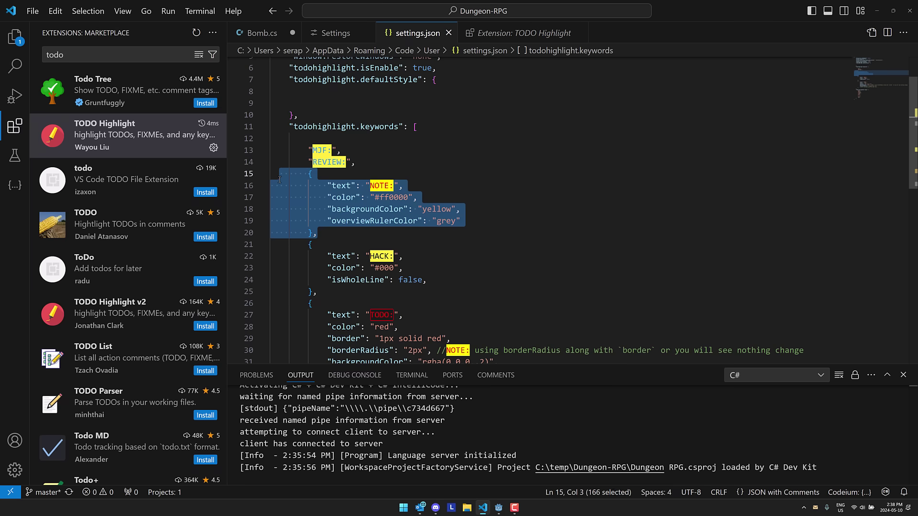
{"action": "left_click", "coordinate": [422, 149]}
{"action": "type", "text": ","}
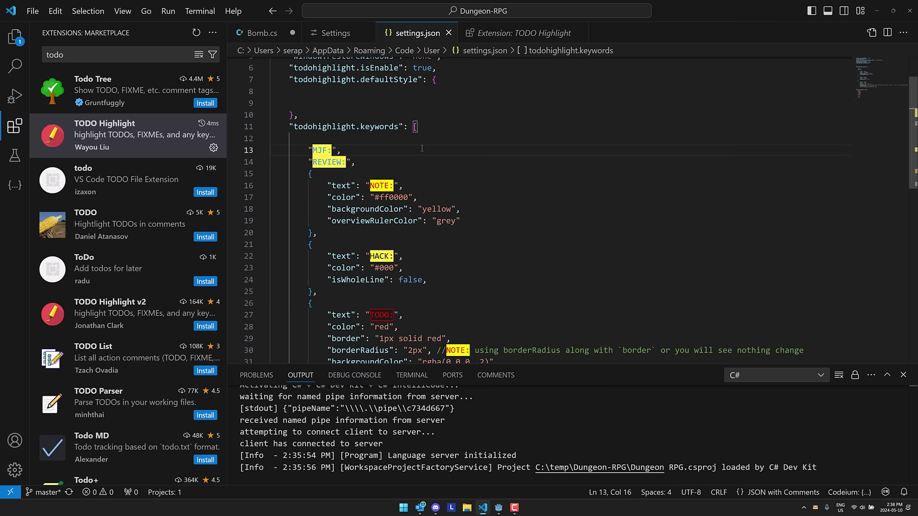
{"action": "key", "text": "Return"}
{"action": "key", "text": "ctrl+v"}
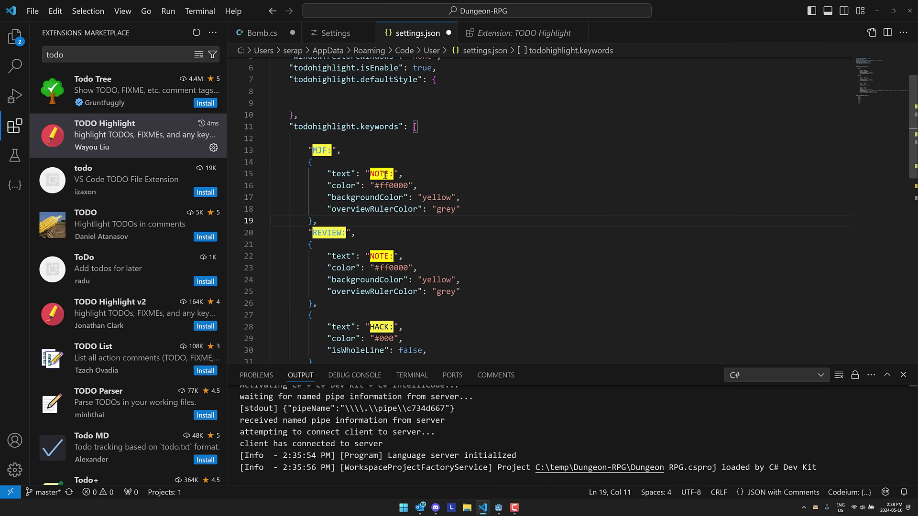
{"action": "double_click", "coordinate": [385, 175]}
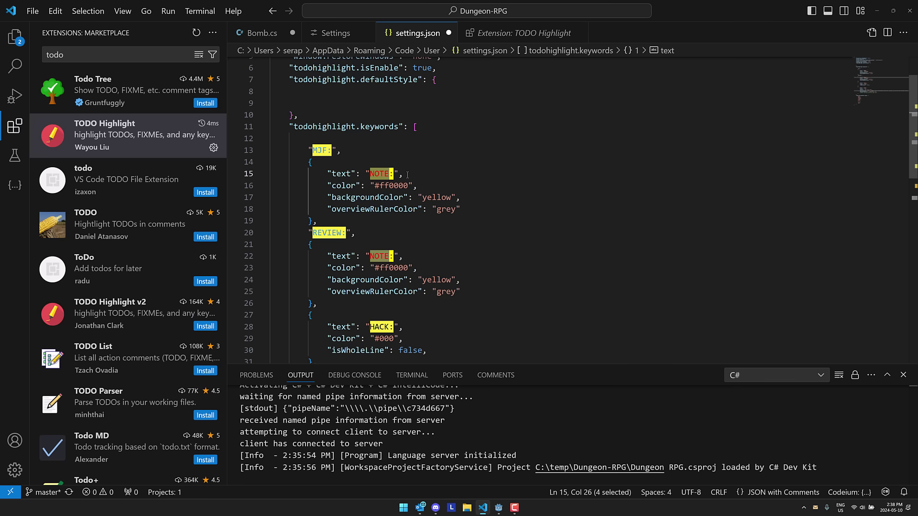
{"action": "type", "text": "MJF"}
{"action": "key", "text": "Escape"}
{"action": "key", "text": "Down"}
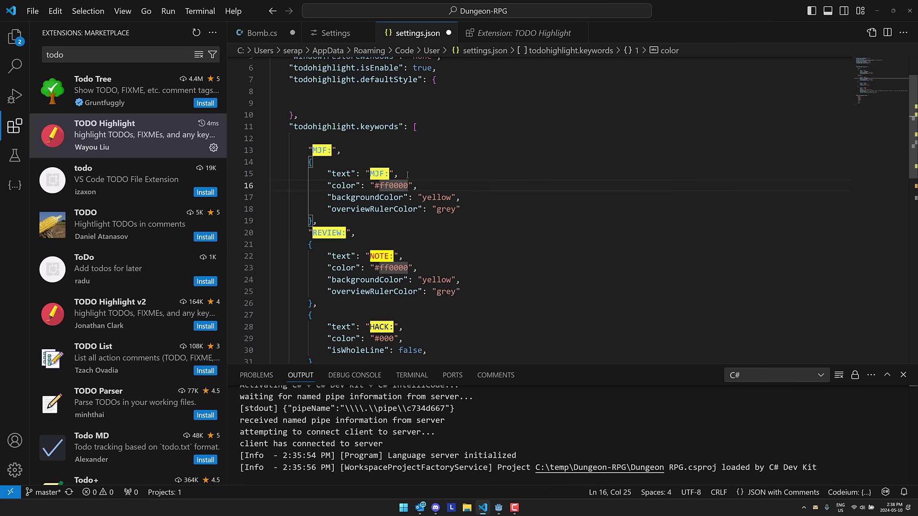
{"action": "key", "text": "Delete"}
{"action": "key", "text": "Delete"}
{"action": "type", "text": "ff"}
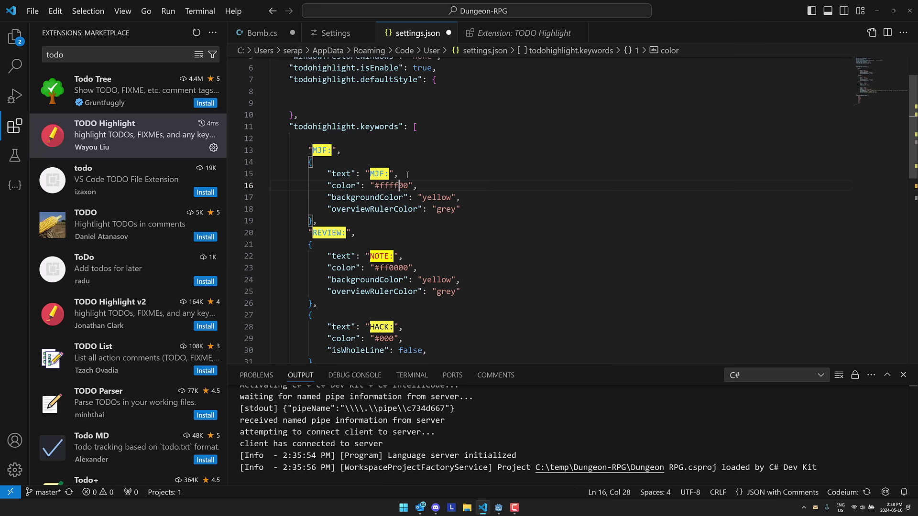
Change the MJF background colour, confirm the red MJF: highlight in Bomb.cs, and return to Godot.
{"action": "left_click", "coordinate": [262, 33]}
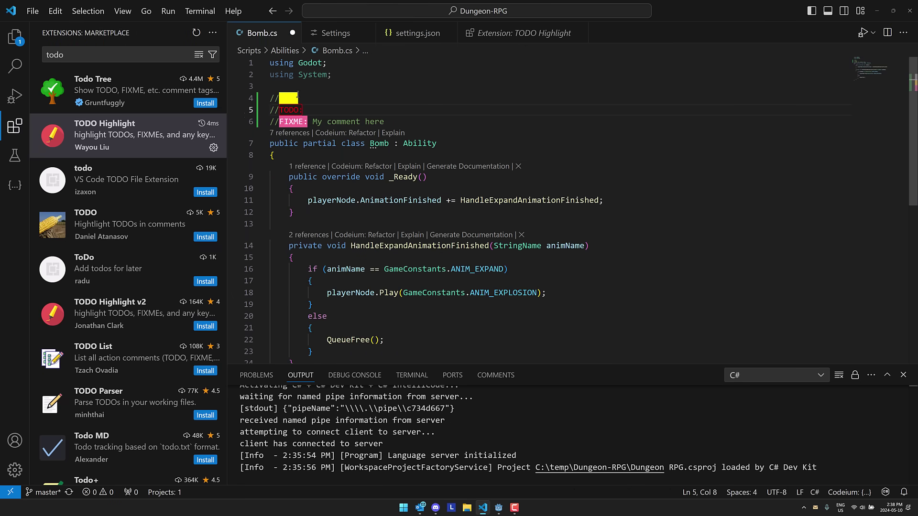
{"action": "left_click", "coordinate": [423, 34]}
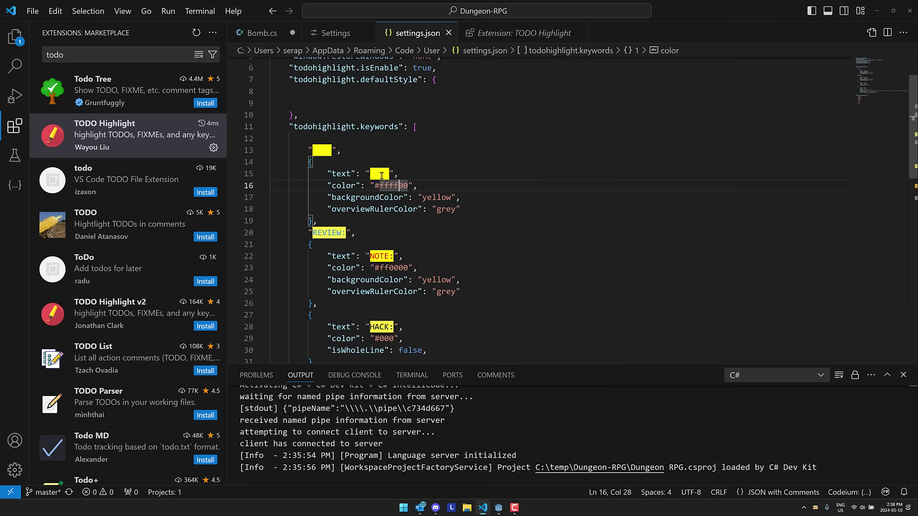
{"action": "left_click", "coordinate": [394, 185]}
{"action": "double_click", "coordinate": [430, 198]}
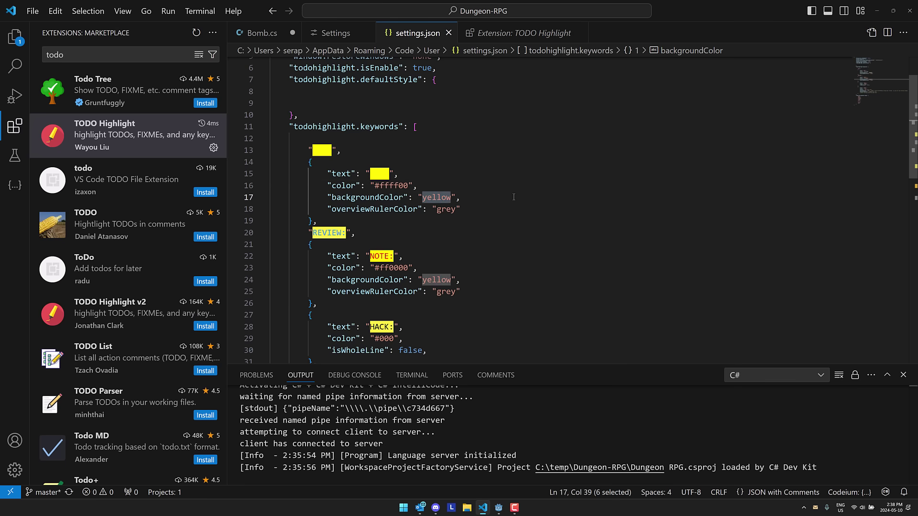
{"action": "type", "text": "red"}
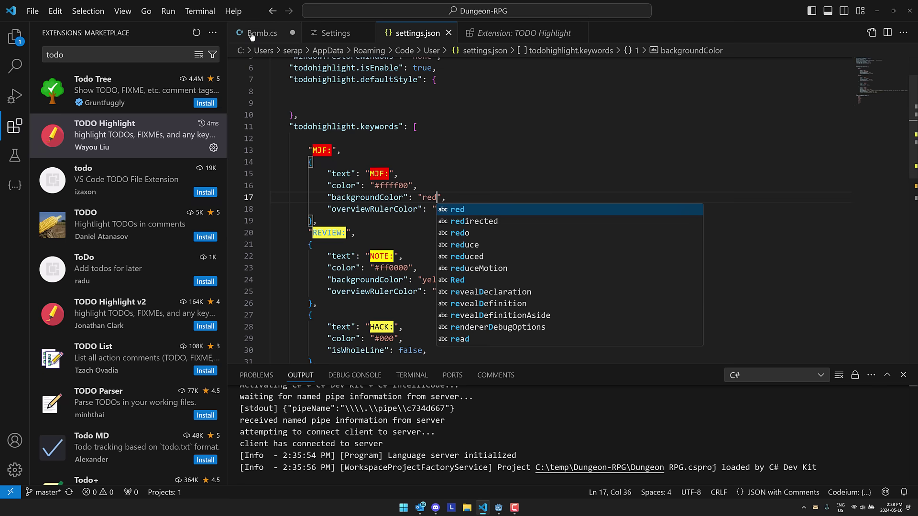
{"action": "left_click", "coordinate": [252, 34]}
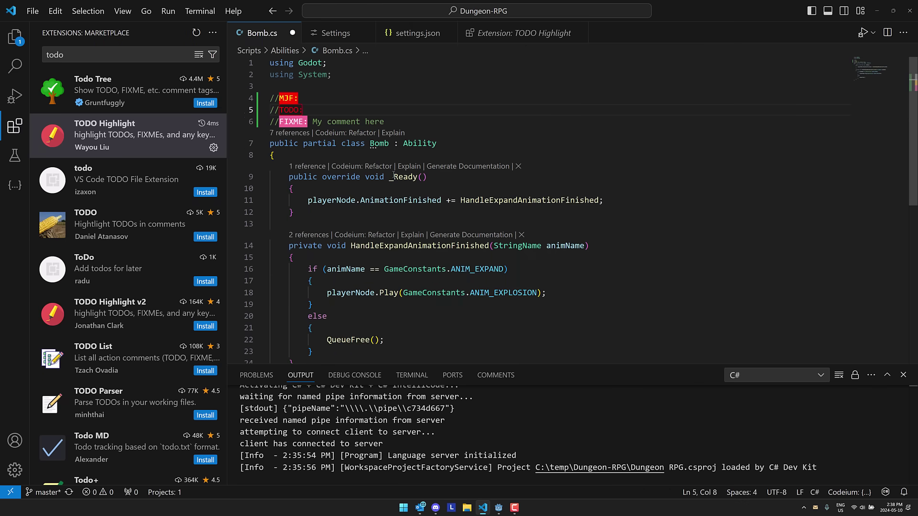
{"action": "mouse_move", "coordinate": [406, 177]}
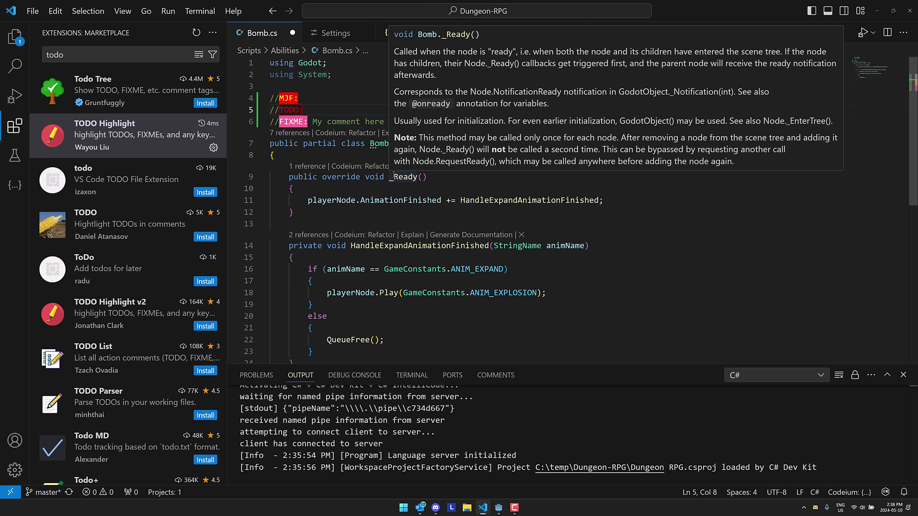
{"action": "left_click", "coordinate": [348, 187]}
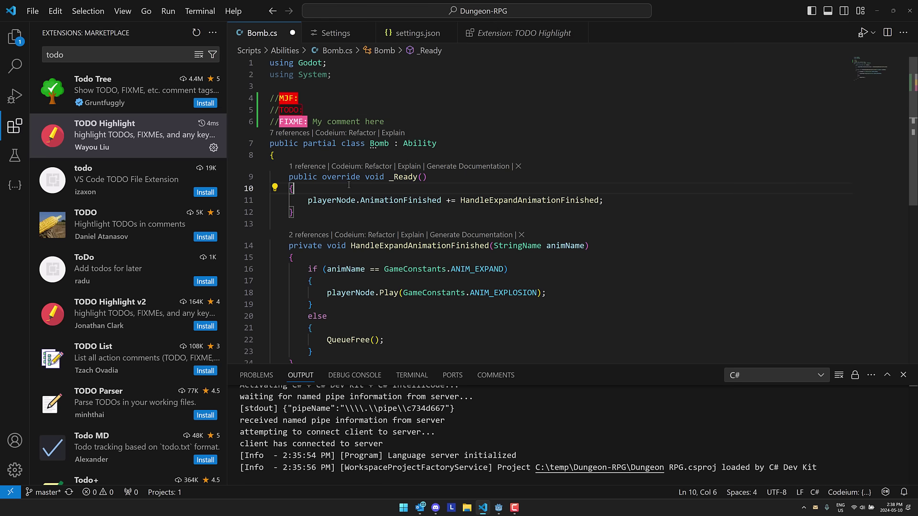
{"action": "key", "text": "alt+Tab"}
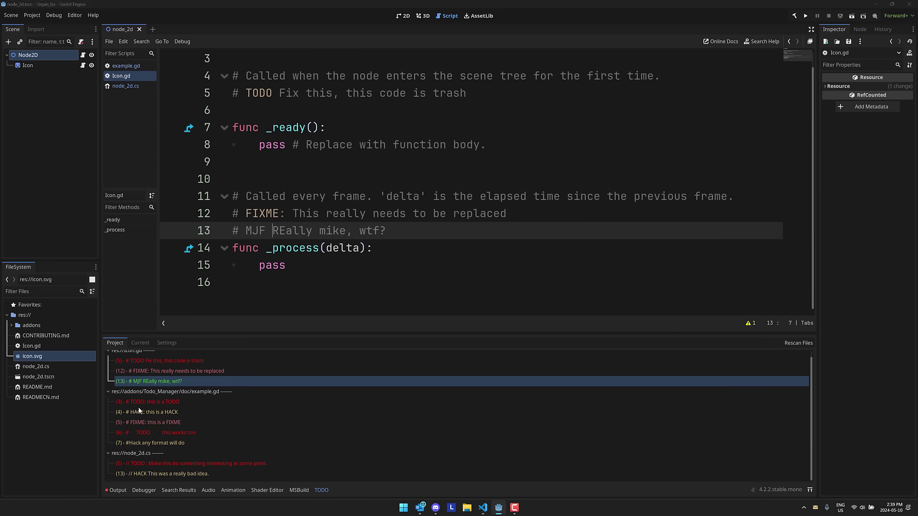
Install Gruntfuggly's Todo Tree from the Marketplace and open its TODOs activity-bar panel.
{"action": "key", "text": "alt+Tab"}
{"action": "left_click", "coordinate": [102, 95]}
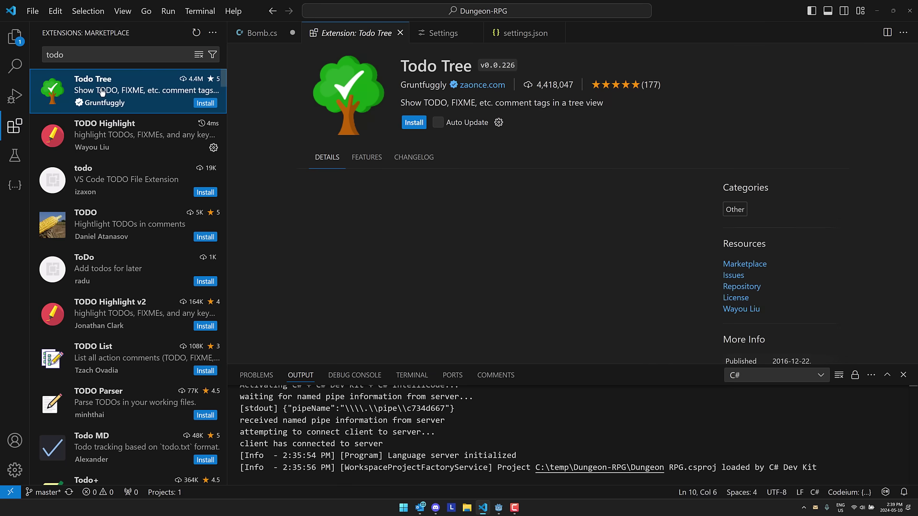
{"action": "left_click", "coordinate": [205, 102]}
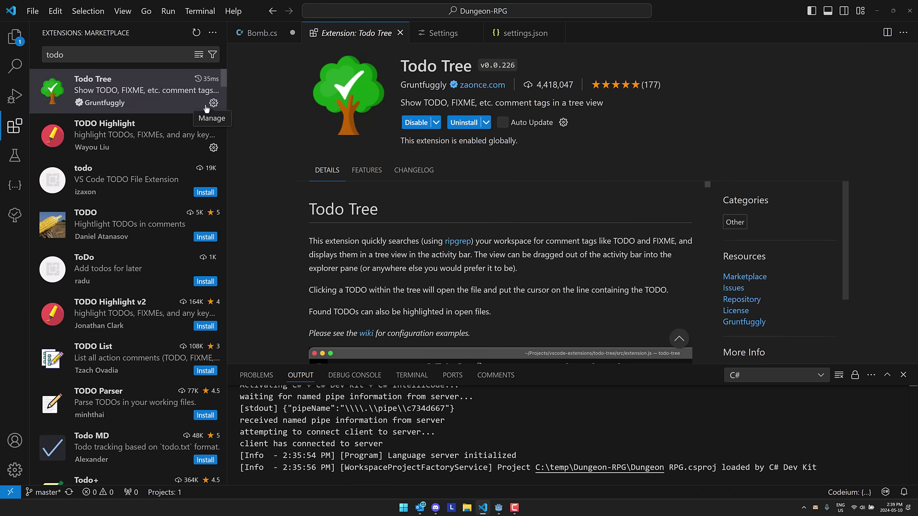
{"action": "key", "text": "alt+Tab"}
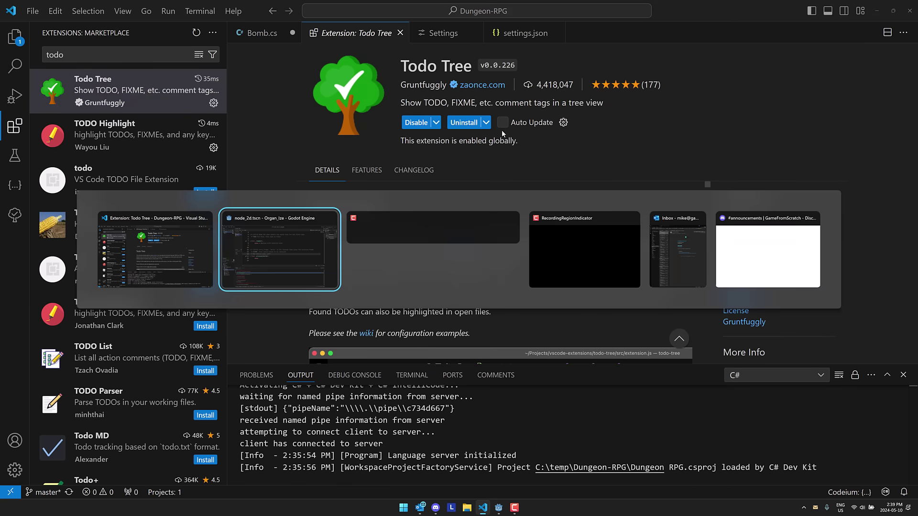
{"action": "key", "text": "Escape"}
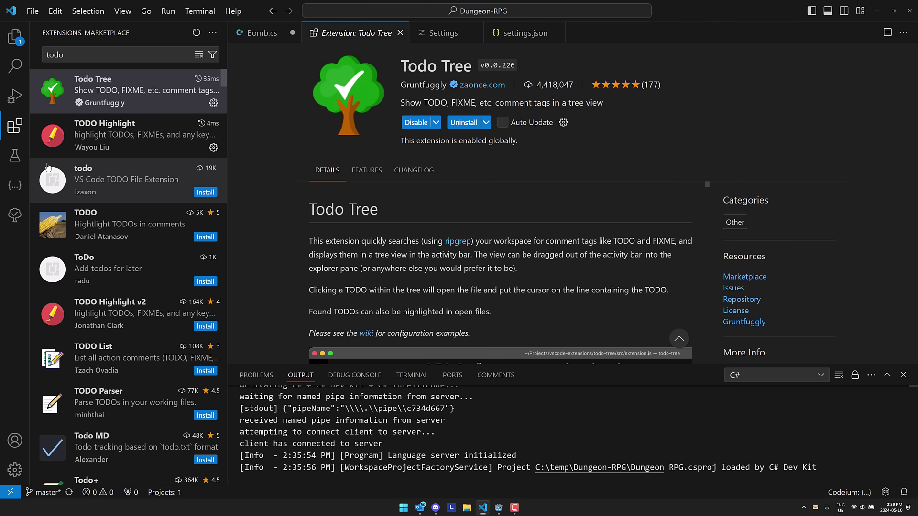
{"action": "left_click", "coordinate": [13, 219]}
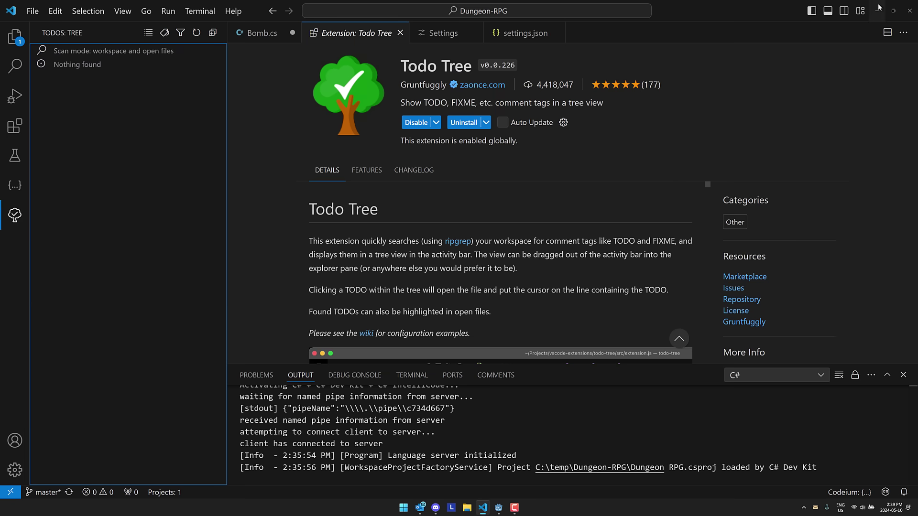
Restart VS Code and reopen the Dungeon-RPG folder from Recent.
{"action": "left_click", "coordinate": [906, 11]}
{"action": "type", "text": "ode"}
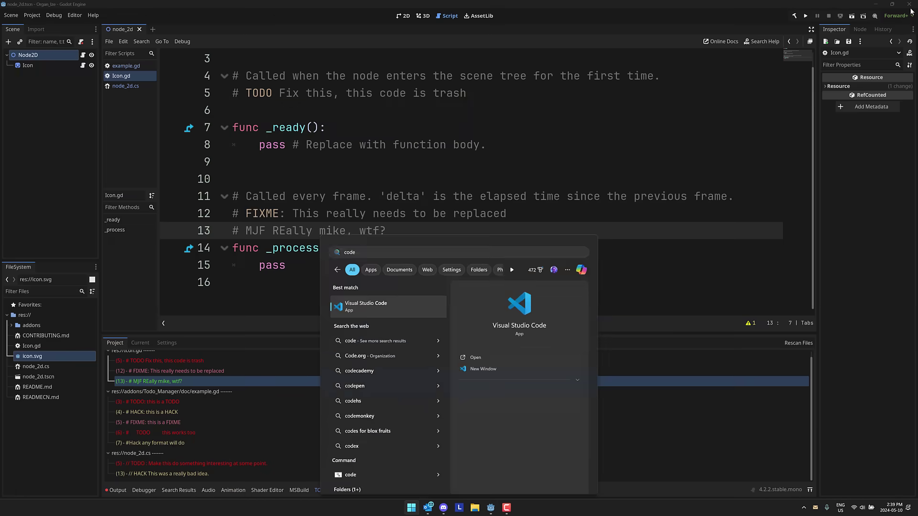
{"action": "key", "text": "Return"}
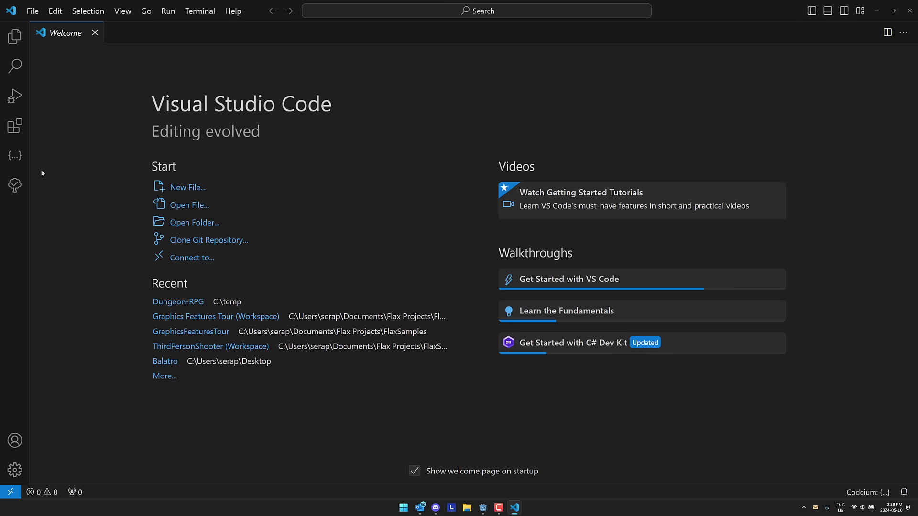
{"action": "left_click", "coordinate": [179, 302]}
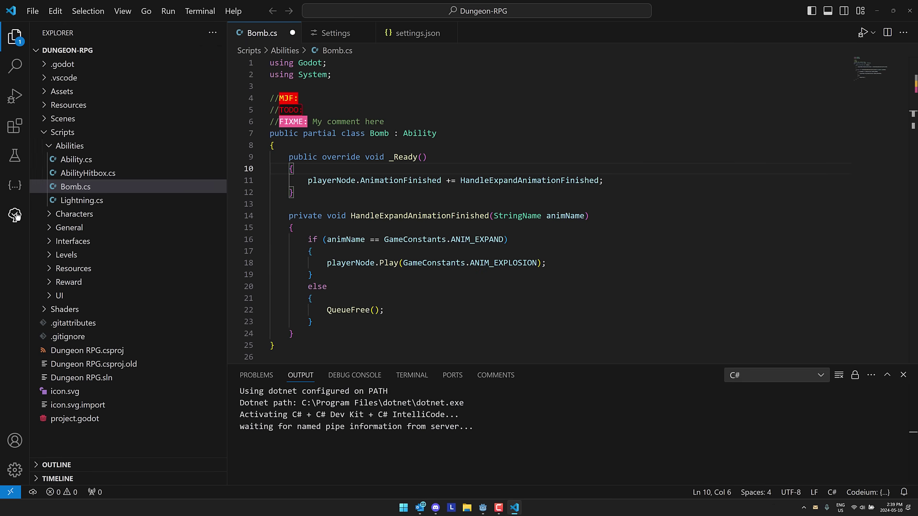
Expand Bomb.cs in the TODOs tree and jump between its MJF and FIXME entries.
{"action": "left_click", "coordinate": [15, 214]}
{"action": "left_click", "coordinate": [86, 79]}
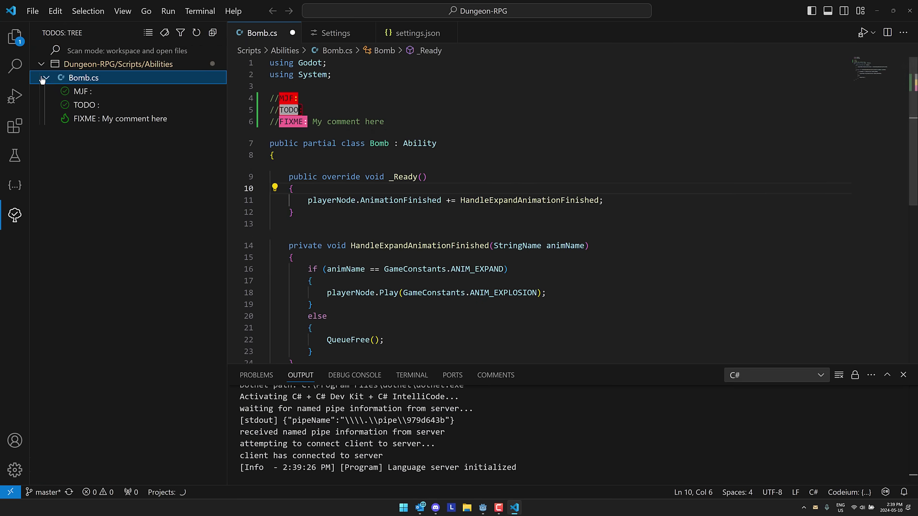
{"action": "left_click", "coordinate": [87, 94]}
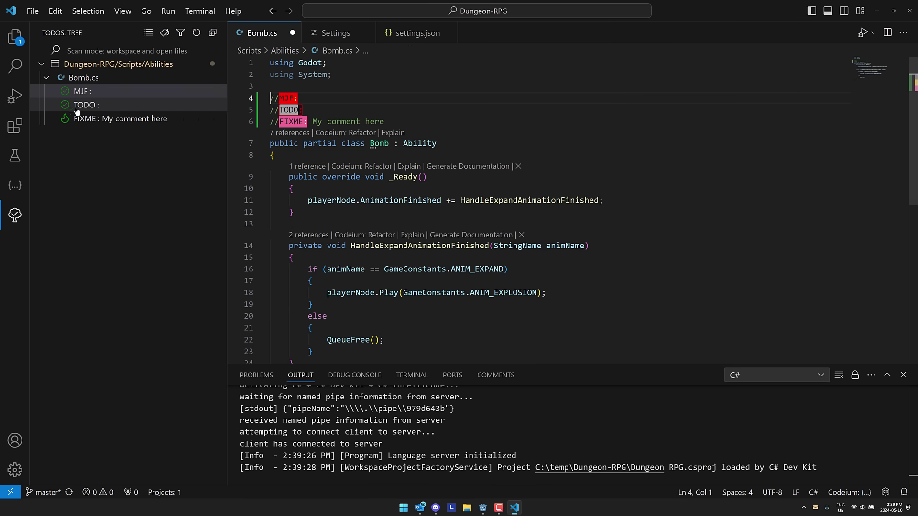
{"action": "left_click", "coordinate": [82, 117]}
{"action": "left_click", "coordinate": [83, 92]}
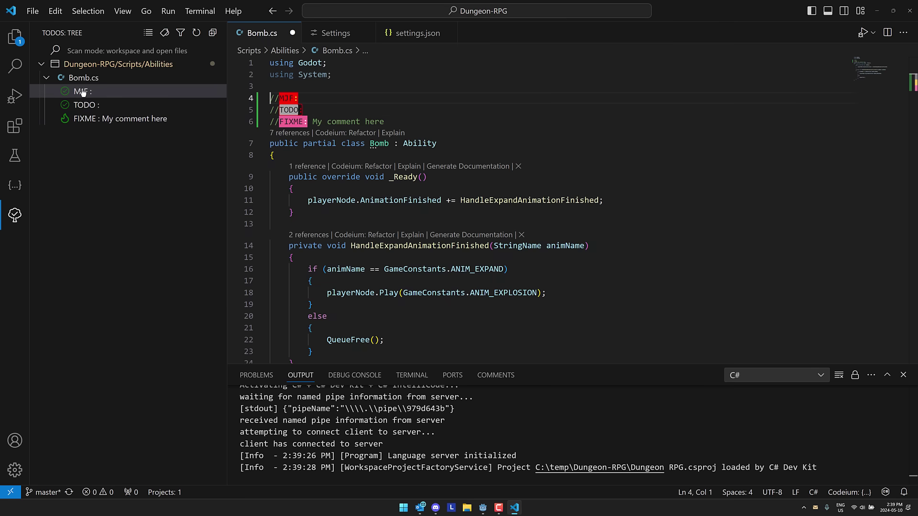
Add the tag WTF to Todo Tree's General: Tags list in Settings.
{"action": "key", "text": "ctrl+comma"}
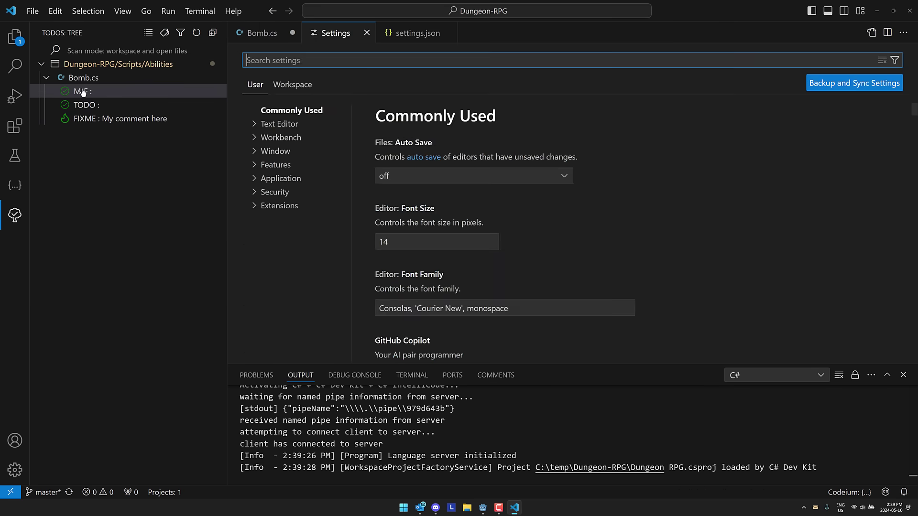
{"action": "left_click", "coordinate": [279, 205]}
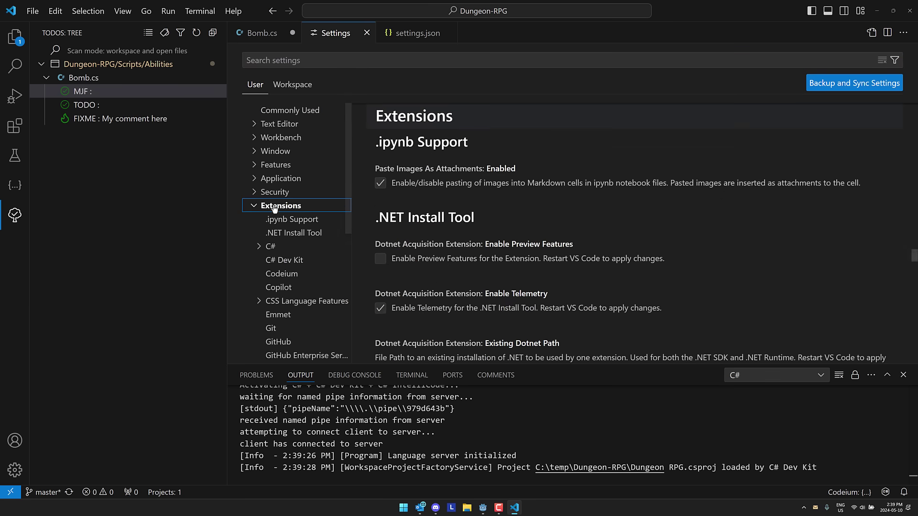
{"action": "scroll", "coordinate": [290, 273], "scroll_direction": "down", "scroll_amount": 5}
{"action": "scroll", "coordinate": [290, 309], "scroll_direction": "down", "scroll_amount": 2}
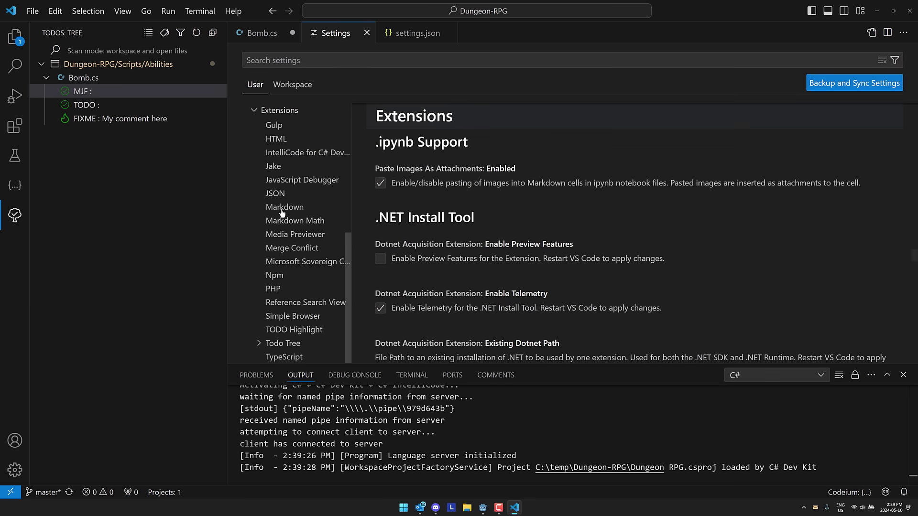
{"action": "left_click", "coordinate": [283, 343]}
{"action": "scroll", "coordinate": [308, 325], "scroll_direction": "down", "scroll_amount": 2}
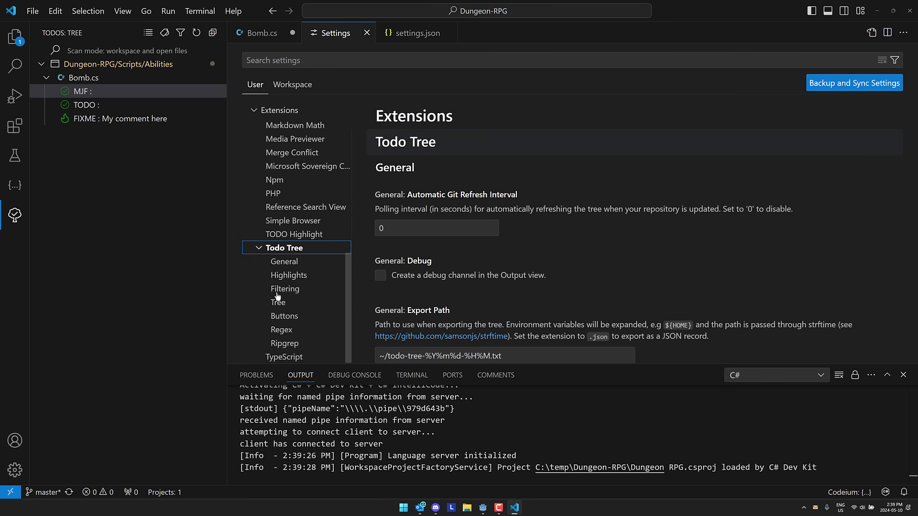
{"action": "scroll", "coordinate": [381, 287], "scroll_direction": "down", "scroll_amount": 3}
{"action": "scroll", "coordinate": [515, 258], "scroll_direction": "down", "scroll_amount": 2}
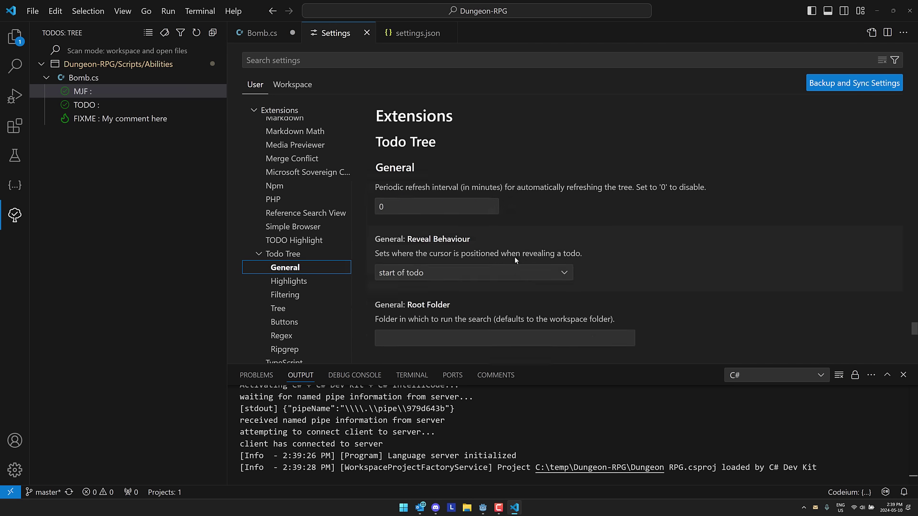
{"action": "scroll", "coordinate": [515, 258], "scroll_direction": "down", "scroll_amount": 1}
{"action": "scroll", "coordinate": [514, 259], "scroll_direction": "down", "scroll_amount": 1}
{"action": "scroll", "coordinate": [515, 259], "scroll_direction": "down", "scroll_amount": 2}
{"action": "scroll", "coordinate": [514, 261], "scroll_direction": "down", "scroll_amount": 1}
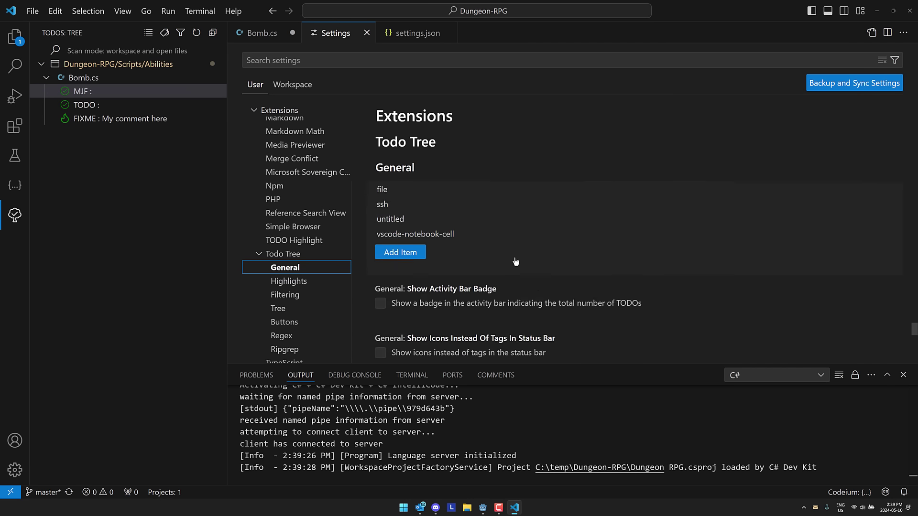
{"action": "scroll", "coordinate": [514, 261], "scroll_direction": "down", "scroll_amount": 1}
{"action": "scroll", "coordinate": [514, 260], "scroll_direction": "down", "scroll_amount": 1}
{"action": "scroll", "coordinate": [516, 261], "scroll_direction": "down", "scroll_amount": 1}
{"action": "scroll", "coordinate": [514, 260], "scroll_direction": "down", "scroll_amount": 2}
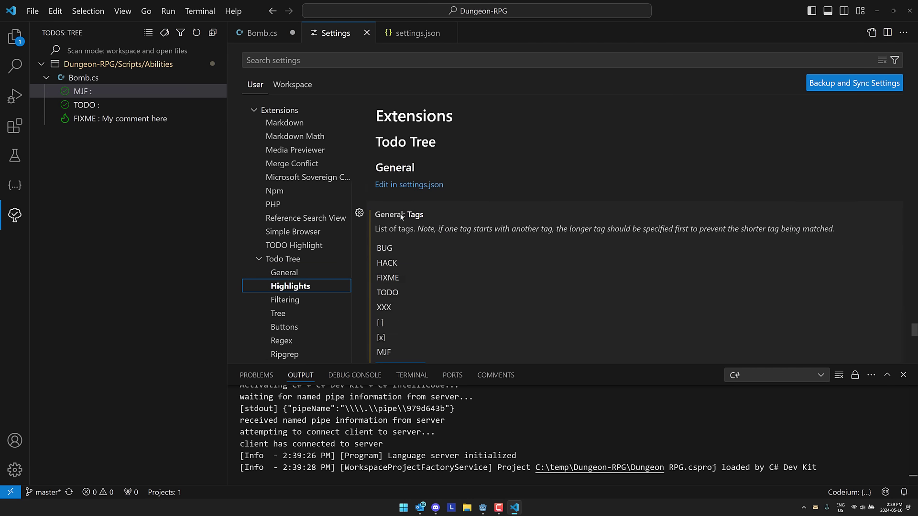
{"action": "scroll", "coordinate": [402, 224], "scroll_direction": "down", "scroll_amount": 1}
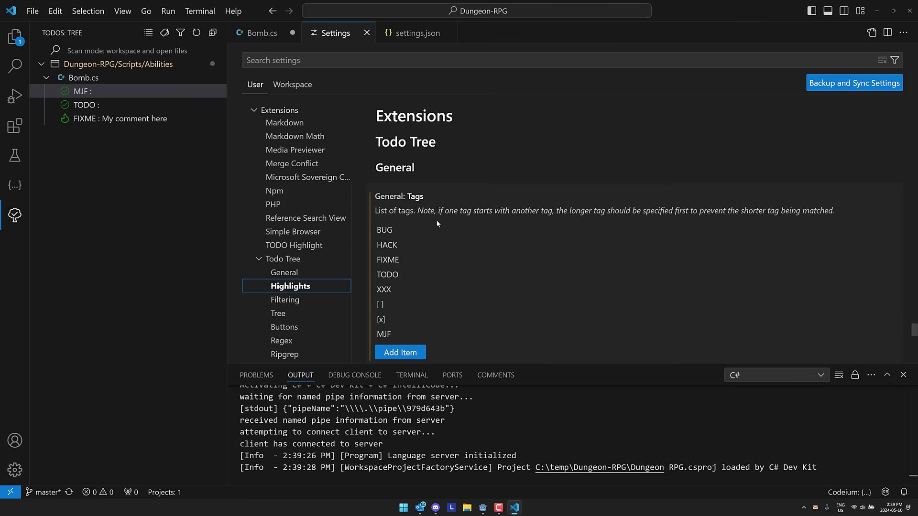
{"action": "left_click", "coordinate": [398, 352]}
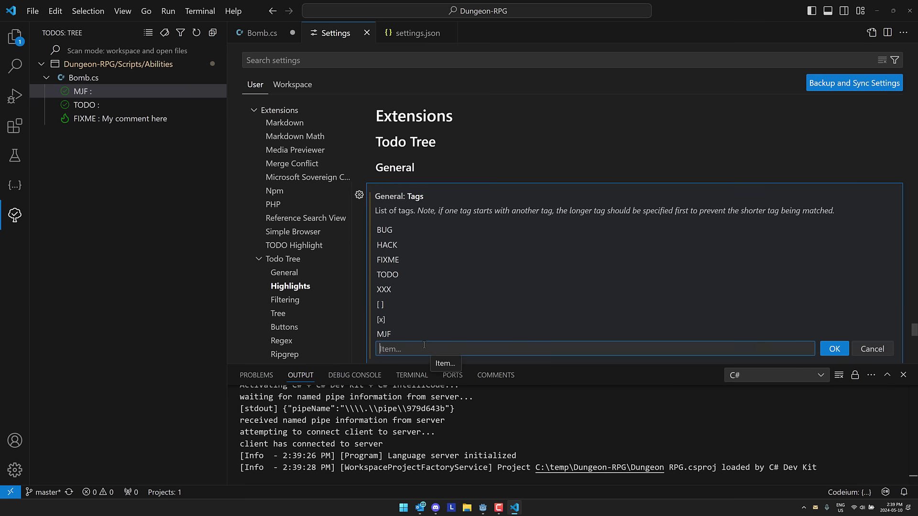
{"action": "type", "text": "W"}
{"action": "type", "text": "TF"}
{"action": "left_click", "coordinate": [836, 348]}
{"action": "scroll", "coordinate": [428, 315], "scroll_direction": "down", "scroll_amount": 1}
{"action": "scroll", "coordinate": [442, 308], "scroll_direction": "up", "scroll_amount": 1}
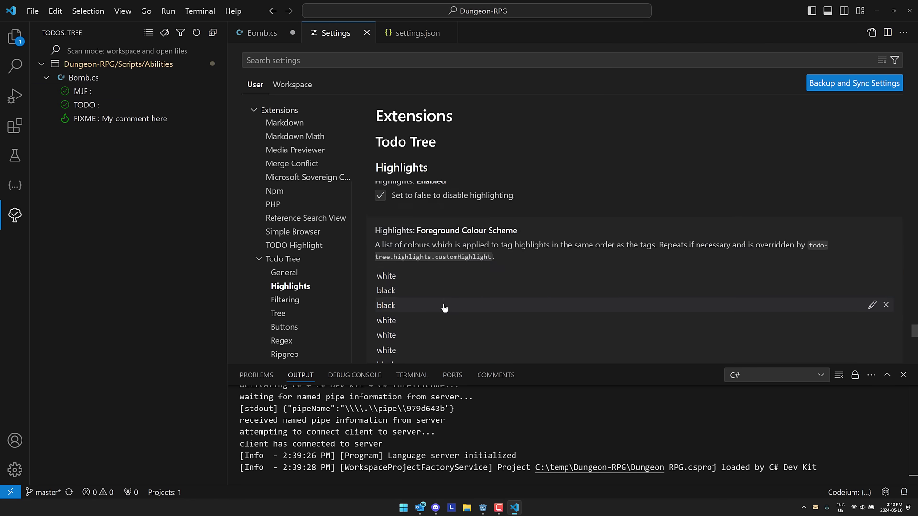
{"action": "scroll", "coordinate": [445, 309], "scroll_direction": "up", "scroll_amount": 2}
{"action": "scroll", "coordinate": [430, 237], "scroll_direction": "up", "scroll_amount": 2}
{"action": "scroll", "coordinate": [468, 274], "scroll_direction": "down", "scroll_amount": 1}
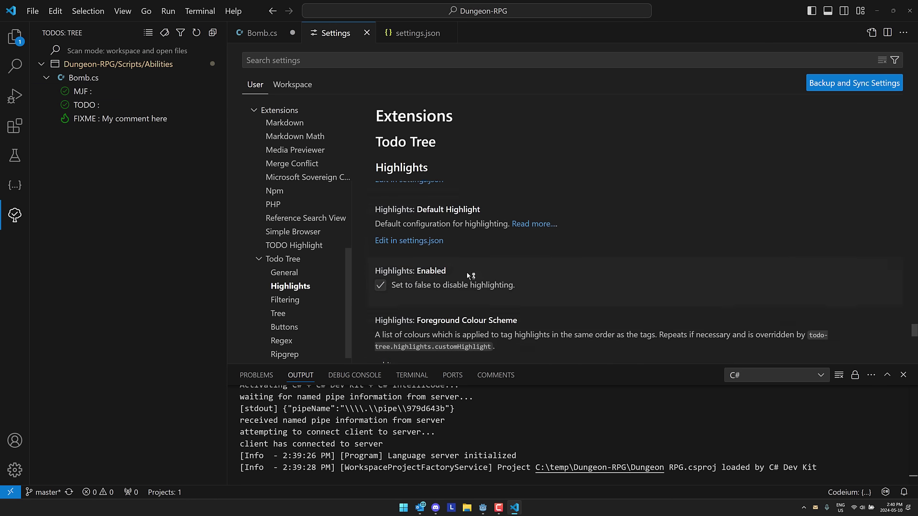
{"action": "scroll", "coordinate": [466, 272], "scroll_direction": "down", "scroll_amount": 1}
{"action": "scroll", "coordinate": [469, 270], "scroll_direction": "down", "scroll_amount": 2}
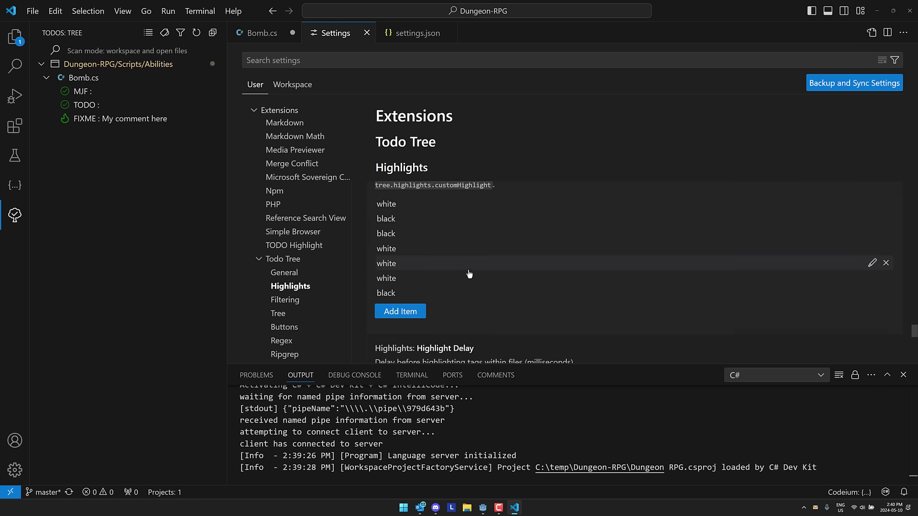
{"action": "scroll", "coordinate": [468, 270], "scroll_direction": "down", "scroll_amount": 2}
{"action": "scroll", "coordinate": [468, 270], "scroll_direction": "down", "scroll_amount": 1}
{"action": "scroll", "coordinate": [468, 270], "scroll_direction": "down", "scroll_amount": 2}
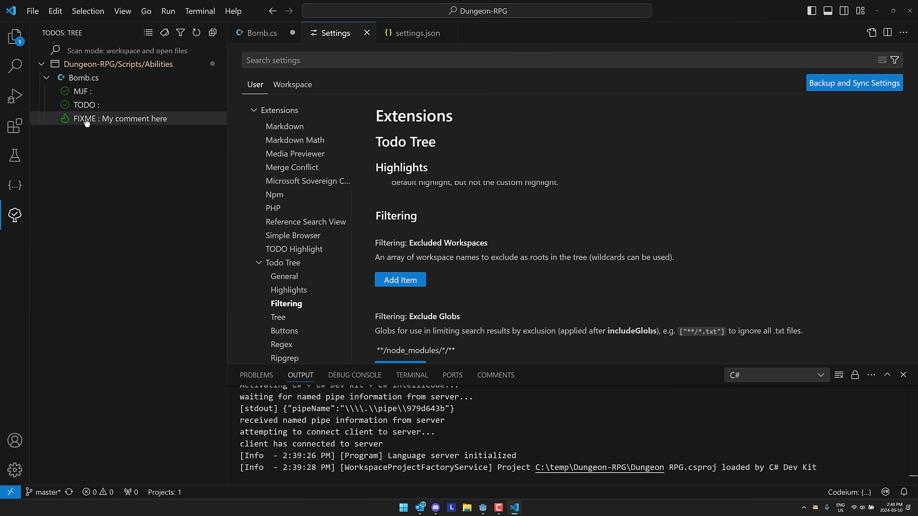
Add a WTF comment below the FIXME line in Bomb.cs, save, and find it in Todo Tree.
{"action": "left_click", "coordinate": [253, 33]}
{"action": "left_click", "coordinate": [428, 124]}
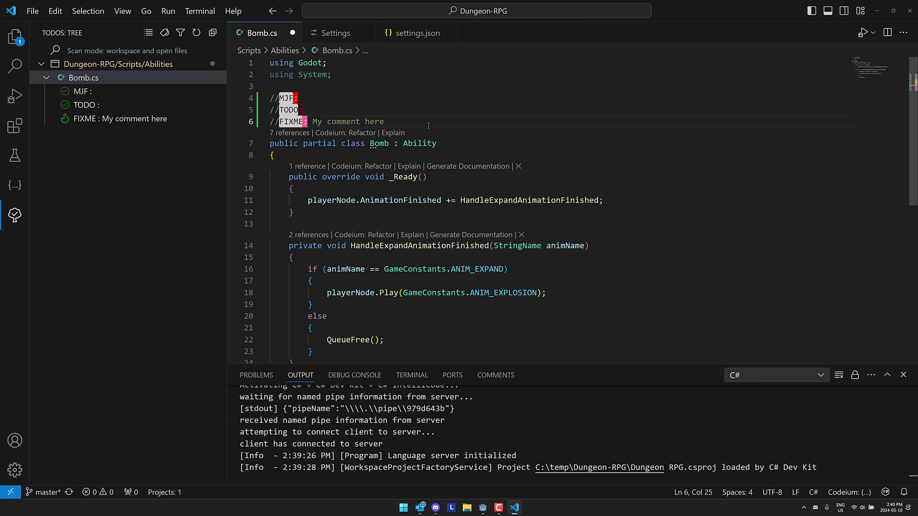
{"action": "key", "text": "Return"}
{"action": "key", "text": "Return"}
{"action": "type", "text": "//WTF: "}
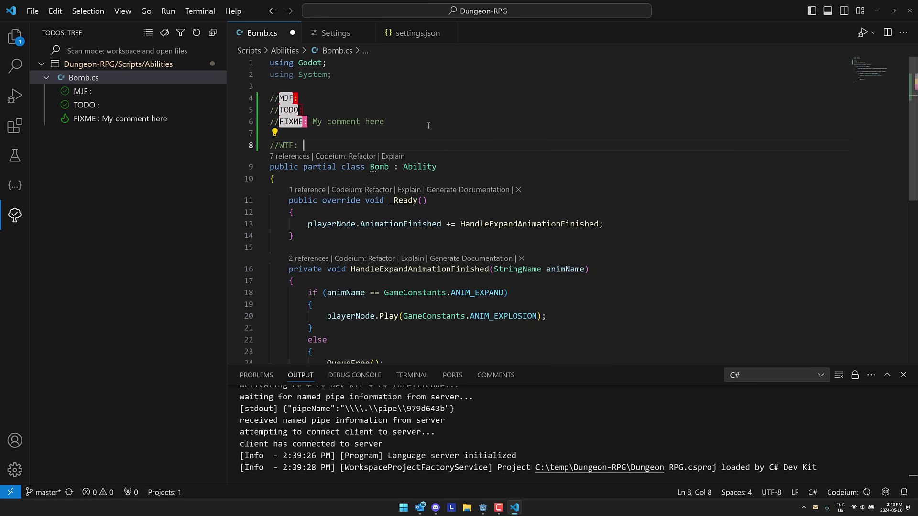
{"action": "type", "text": "What are you doing d"}
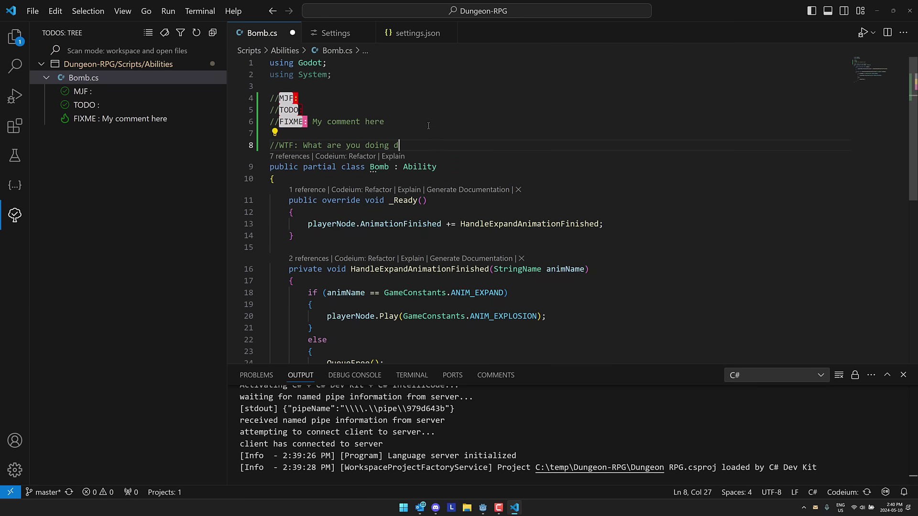
{"action": "type", "text": "ave?"}
{"action": "key", "text": "ctrl+s"}
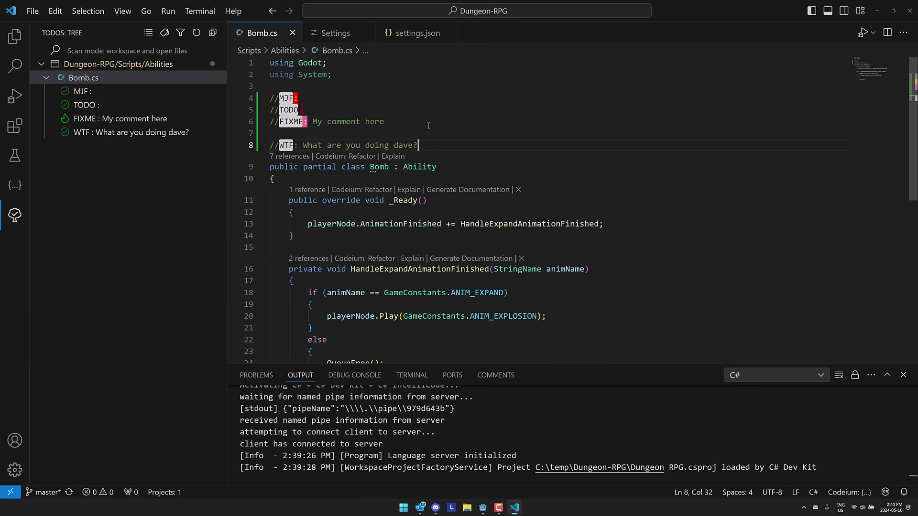
{"action": "left_click", "coordinate": [130, 131]}
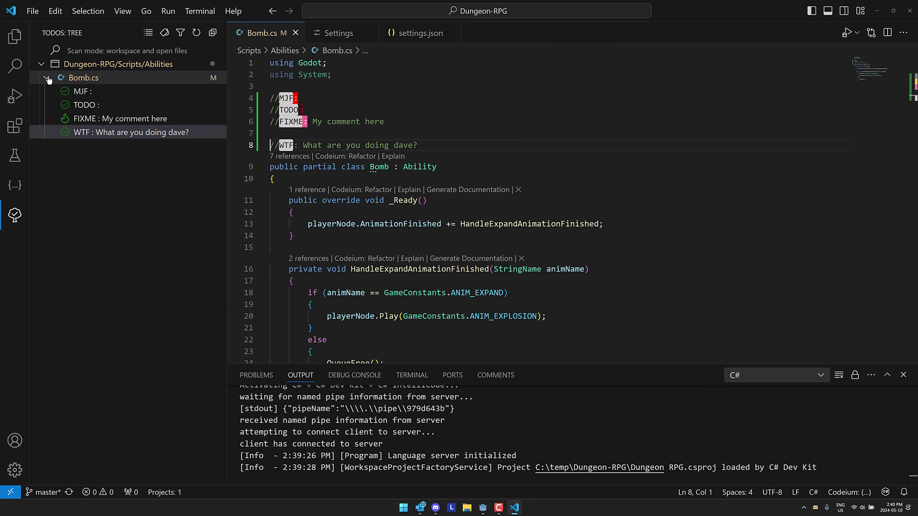
Give the MJF comment the text 'Lets add a comment' and save so Todo Tree lists it.
{"action": "left_click", "coordinate": [77, 95]}
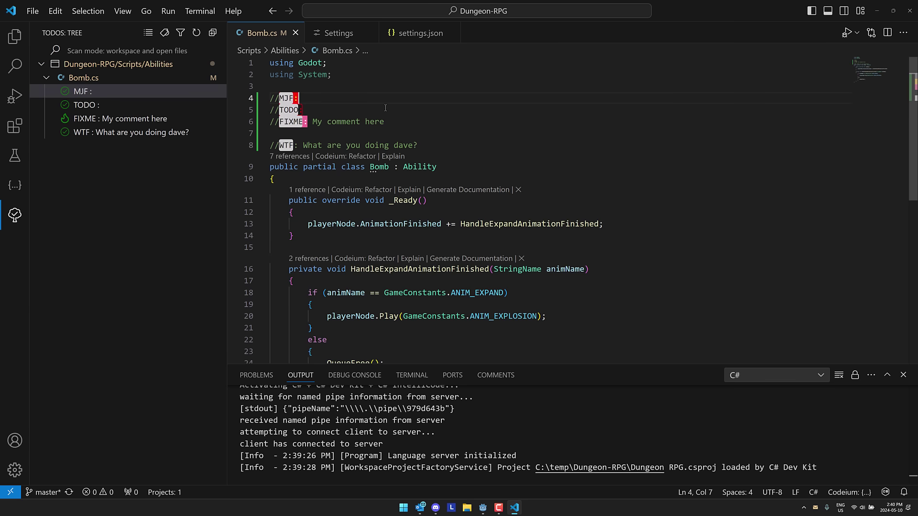
{"action": "type", "text": "Let"}
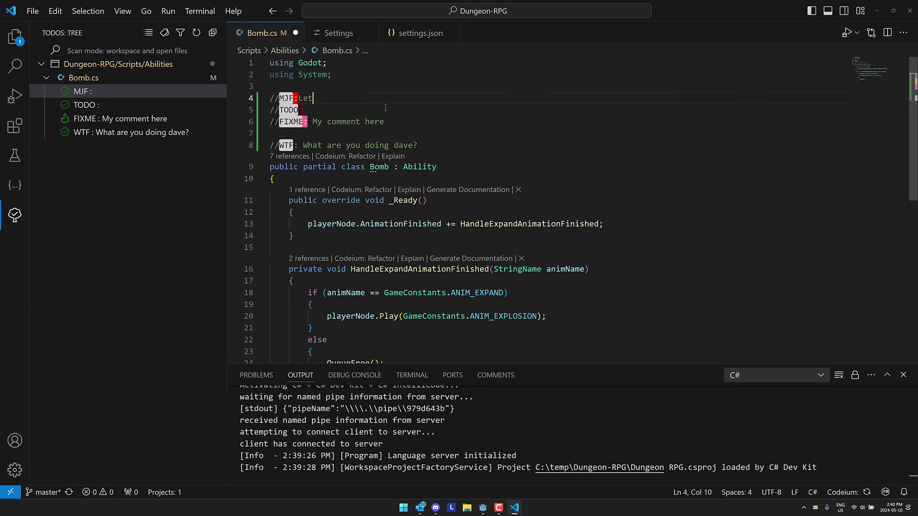
{"action": "type", "text": "s add a comment"}
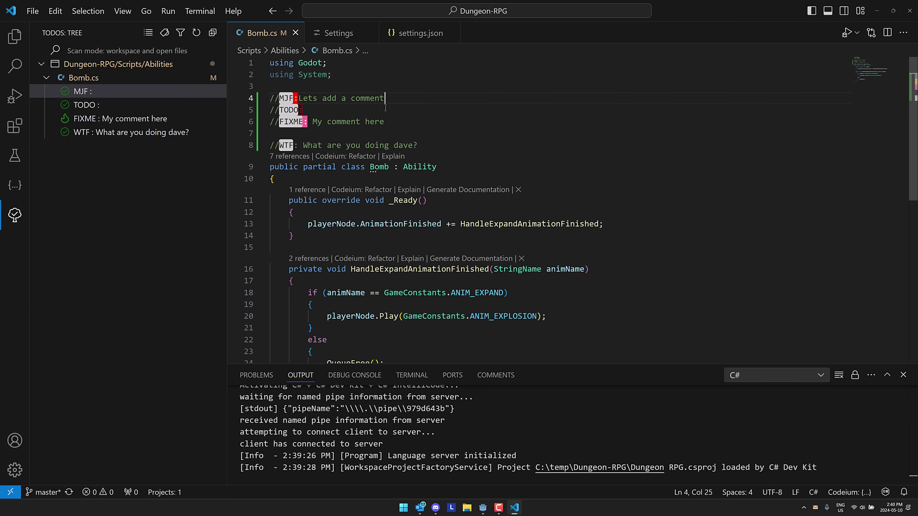
{"action": "key", "text": "ctrl+s"}
{"action": "left_click", "coordinate": [133, 104]}
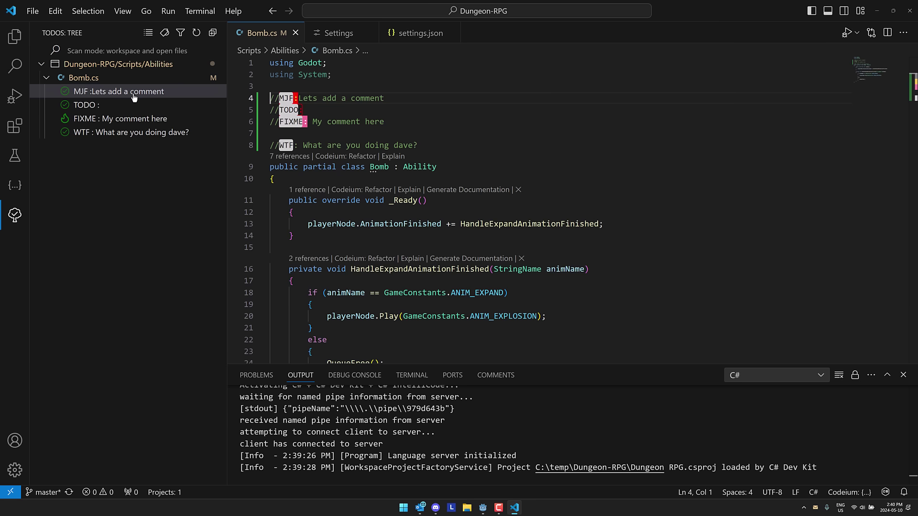
{"action": "left_click", "coordinate": [356, 144]}
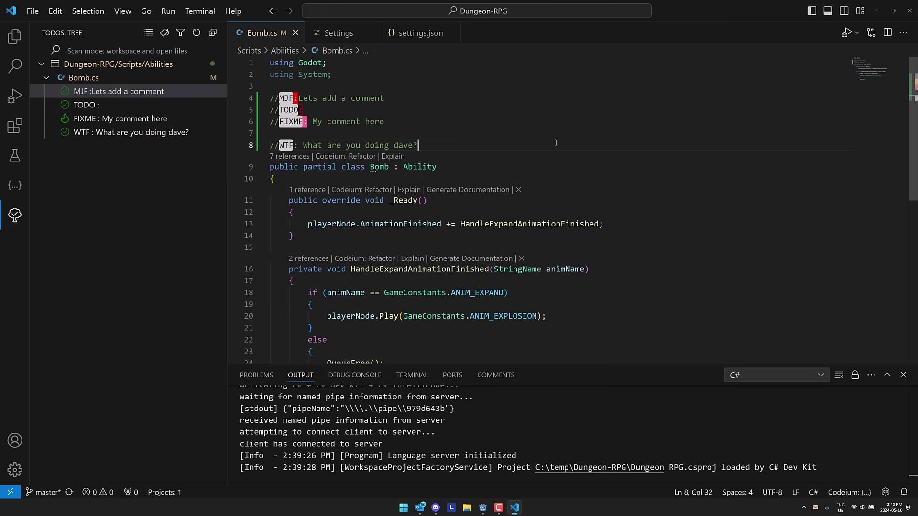
{"action": "mouse_move", "coordinate": [338, 33]}
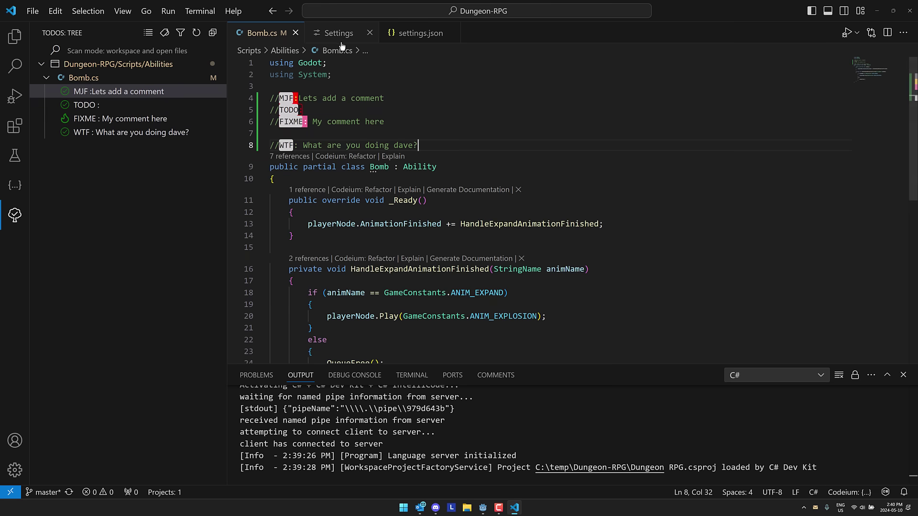
Duplicate the MJF block in settings.json todohighlight.keywords as a WTF: keyword, then return to Bomb.cs.
{"action": "left_click", "coordinate": [424, 33]}
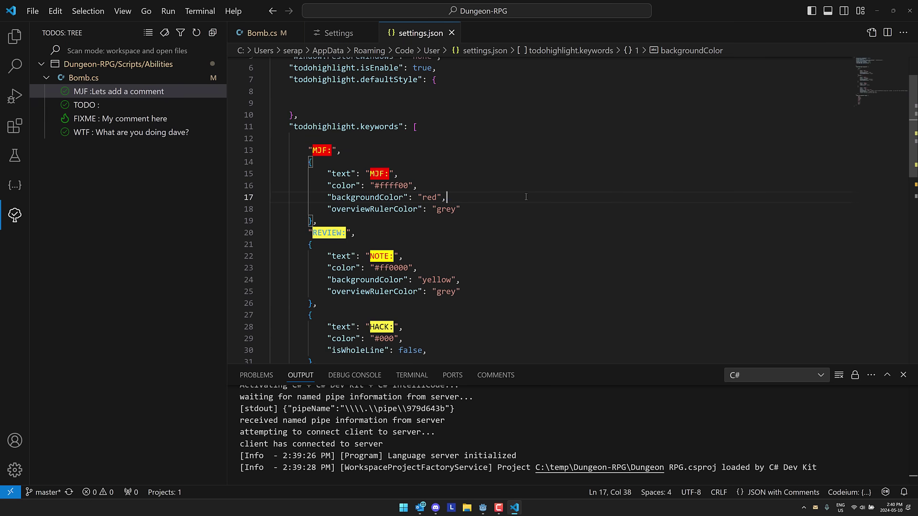
{"action": "scroll", "coordinate": [526, 196], "scroll_direction": "down", "scroll_amount": 2}
{"action": "scroll", "coordinate": [509, 199], "scroll_direction": "down", "scroll_amount": 1}
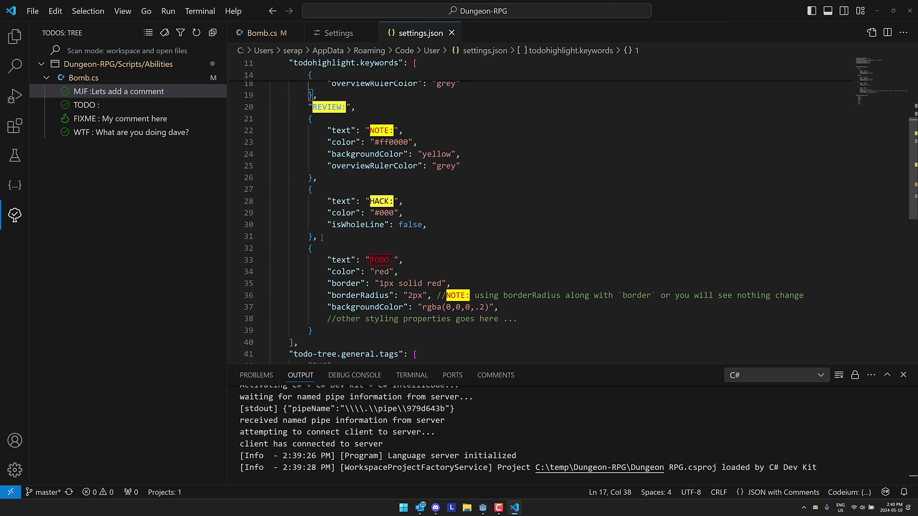
{"action": "scroll", "coordinate": [319, 330], "scroll_direction": "up", "scroll_amount": 2}
{"action": "scroll", "coordinate": [349, 206], "scroll_direction": "up", "scroll_amount": 1}
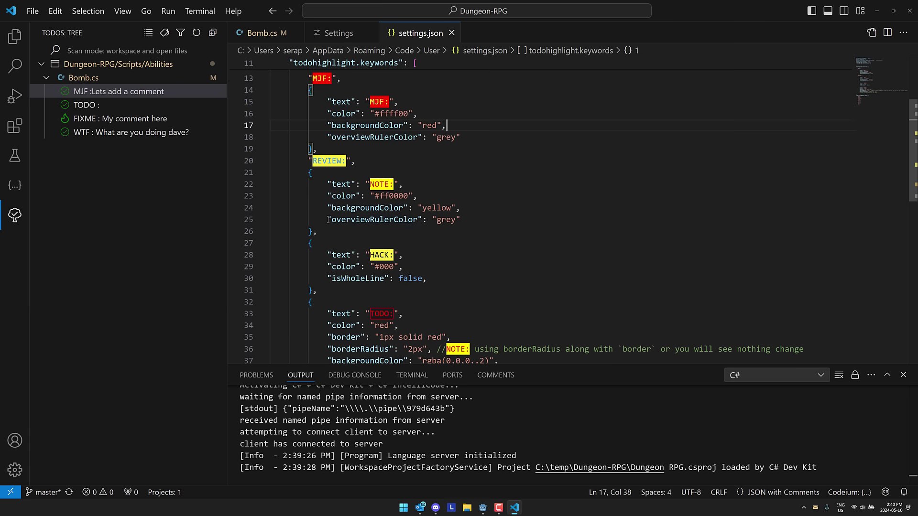
{"action": "left_click_drag", "start_coordinate": [322, 172], "coordinate": [253, 96]}
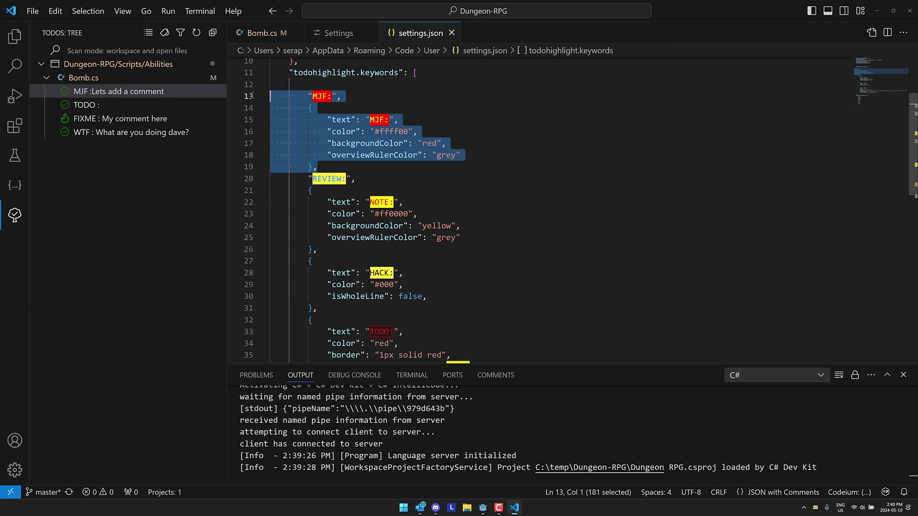
{"action": "left_click", "coordinate": [339, 168]}
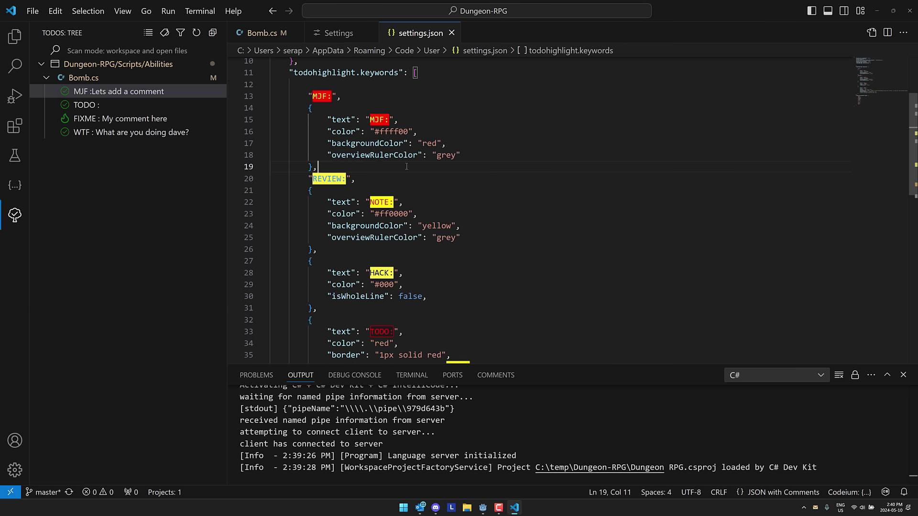
{"action": "type", "text": "\"MJF:\",         {             \"text\": \"MJF:\",             \"color\": \"#ffff00\",             \"backgroundColor\": \"red\",             \"overviewRulerColor\": \"grey\"         },"}
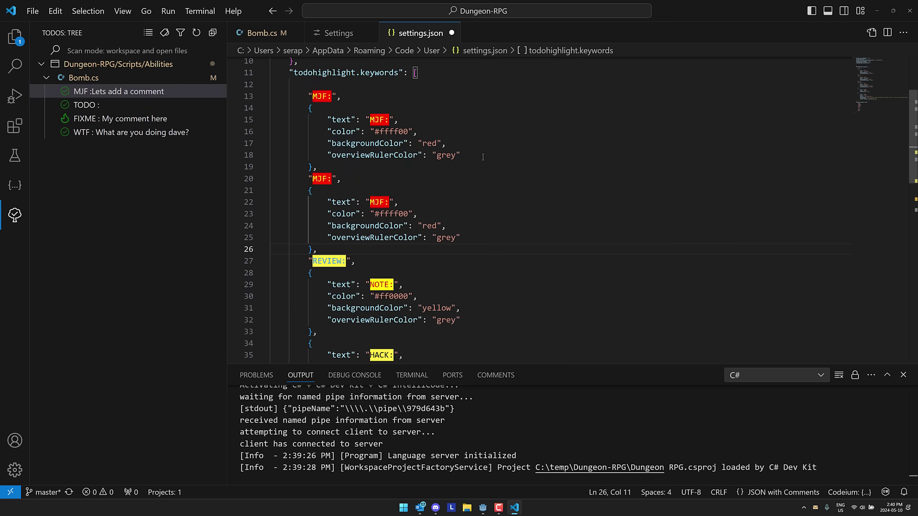
{"action": "double_click", "coordinate": [321, 179]}
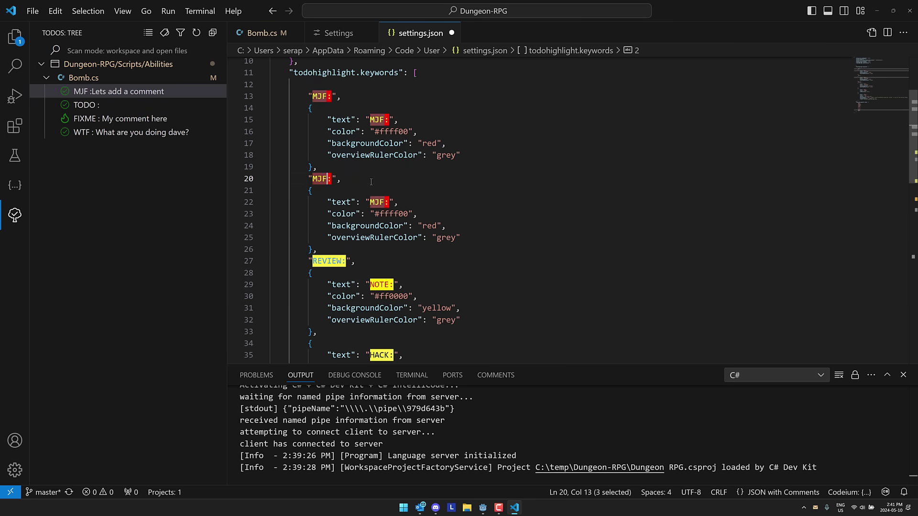
{"action": "type", "text": "WTF"}
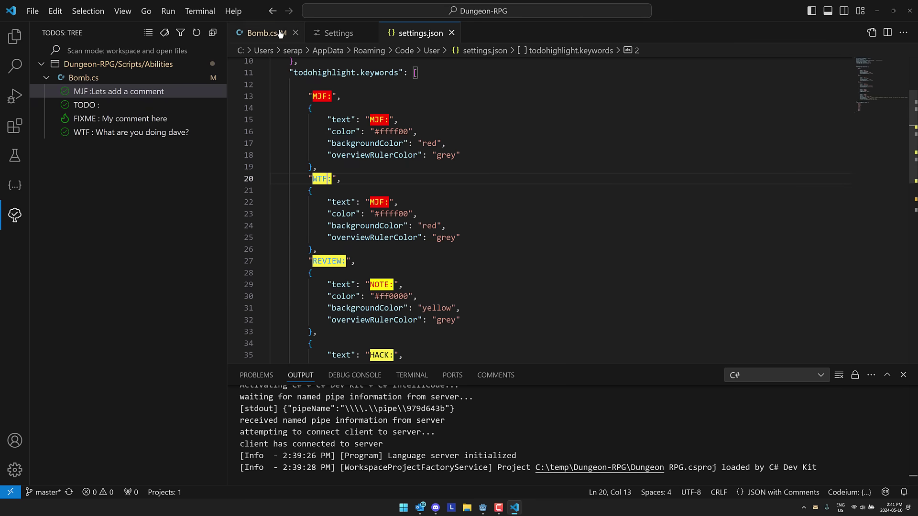
{"action": "left_click", "coordinate": [258, 33]}
{"action": "key", "text": "Up"}
{"action": "key", "text": "Up"}
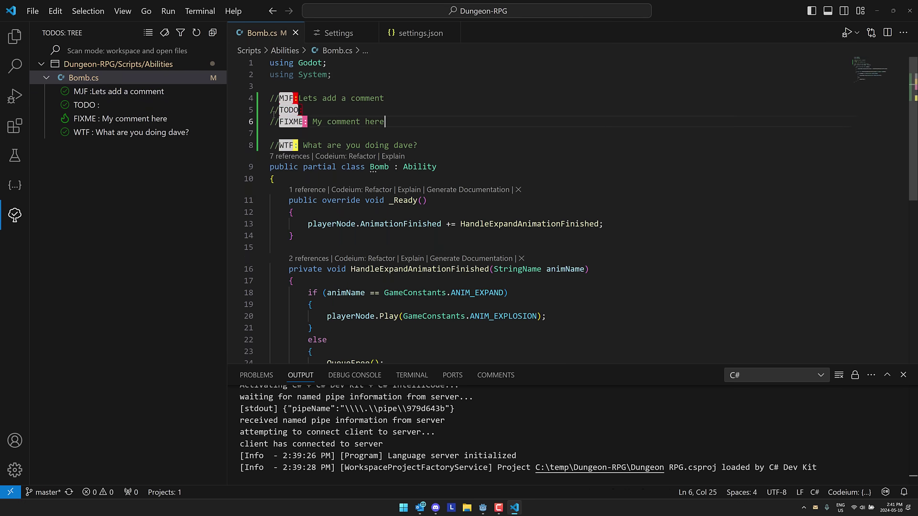
{"action": "left_click", "coordinate": [81, 79]}
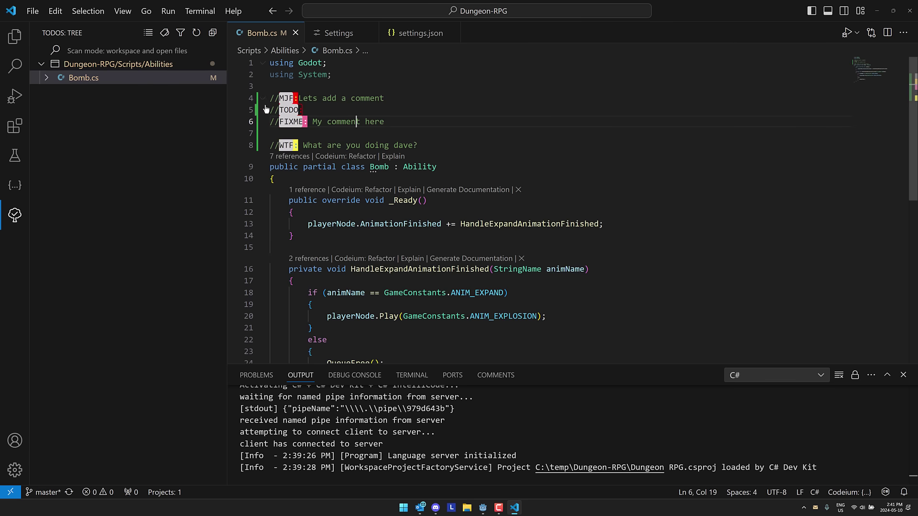
{"action": "left_click", "coordinate": [358, 121]}
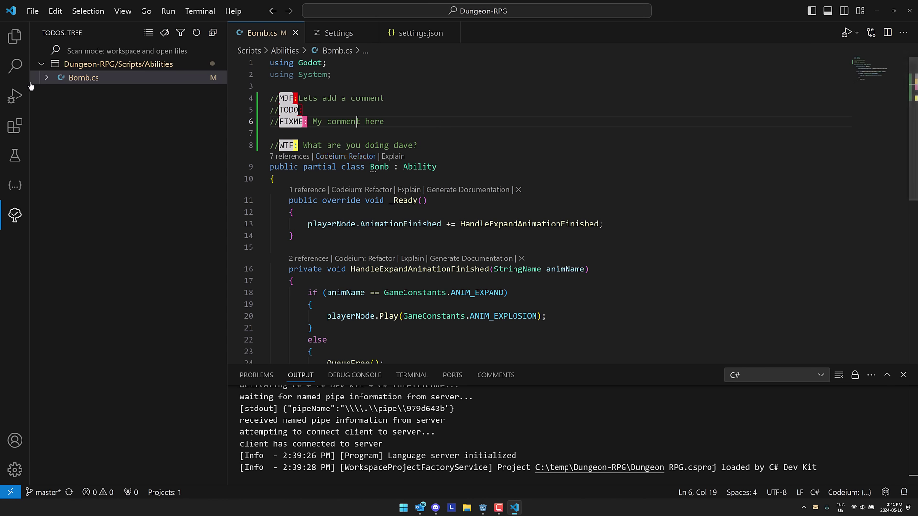
{"action": "left_click", "coordinate": [49, 80]}
{"action": "left_click", "coordinate": [89, 105]}
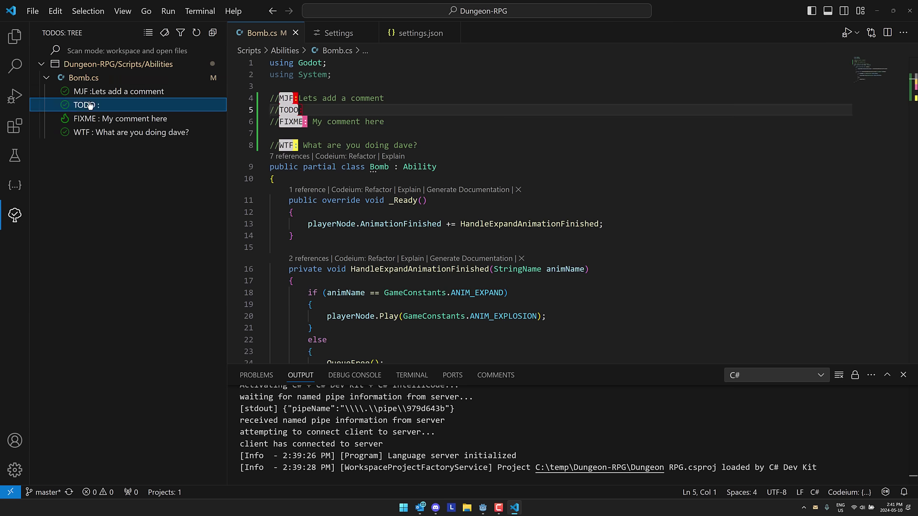
{"action": "left_click", "coordinate": [90, 118]}
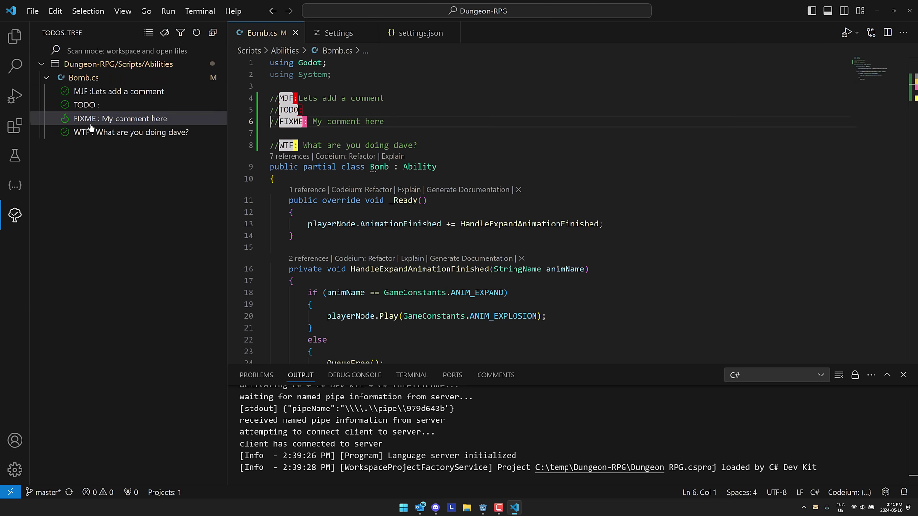
{"action": "left_click", "coordinate": [86, 92]}
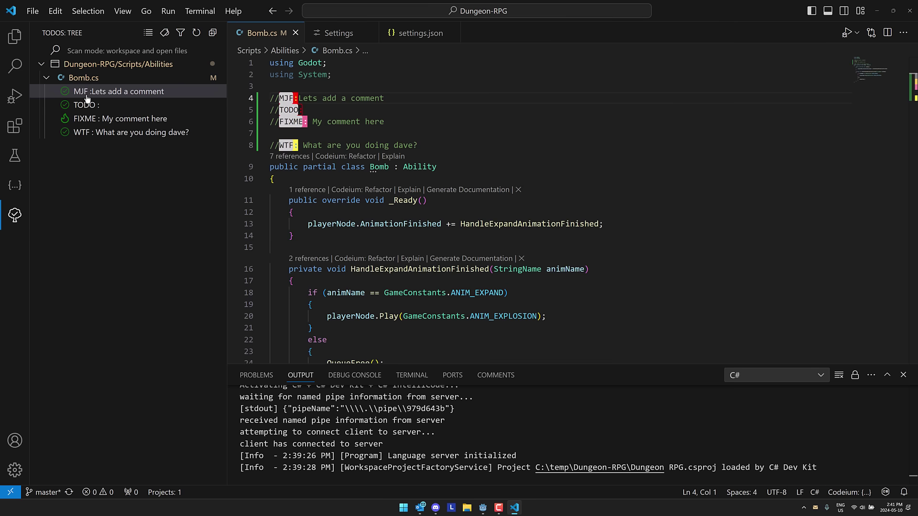
Open the Todo Tree details page from the 'todo' extension results, after viewing TODO Highlight.
{"action": "left_click", "coordinate": [14, 127]}
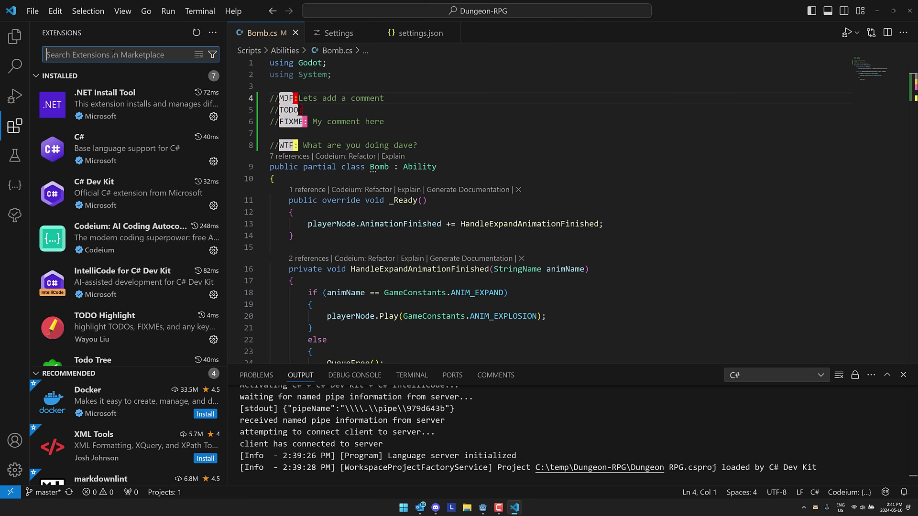
{"action": "type", "text": "todo"}
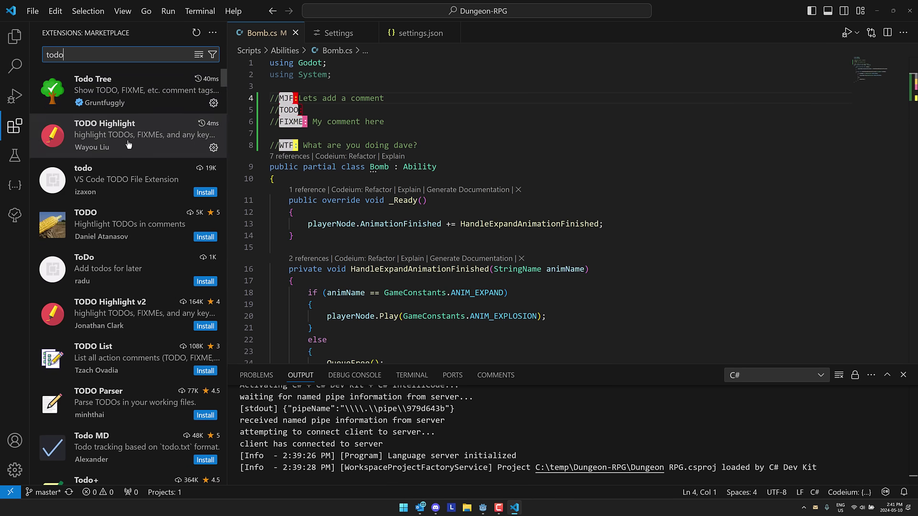
{"action": "left_click", "coordinate": [108, 130]}
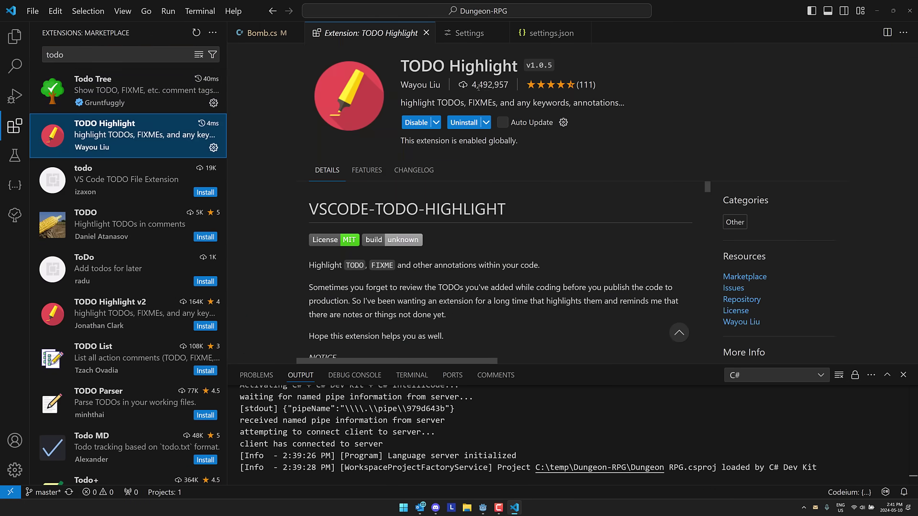
{"action": "left_click", "coordinate": [142, 95]}
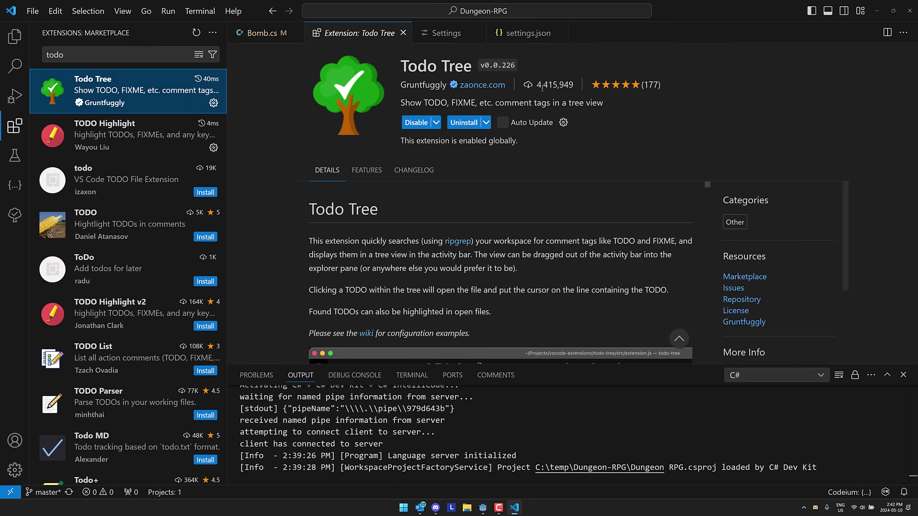